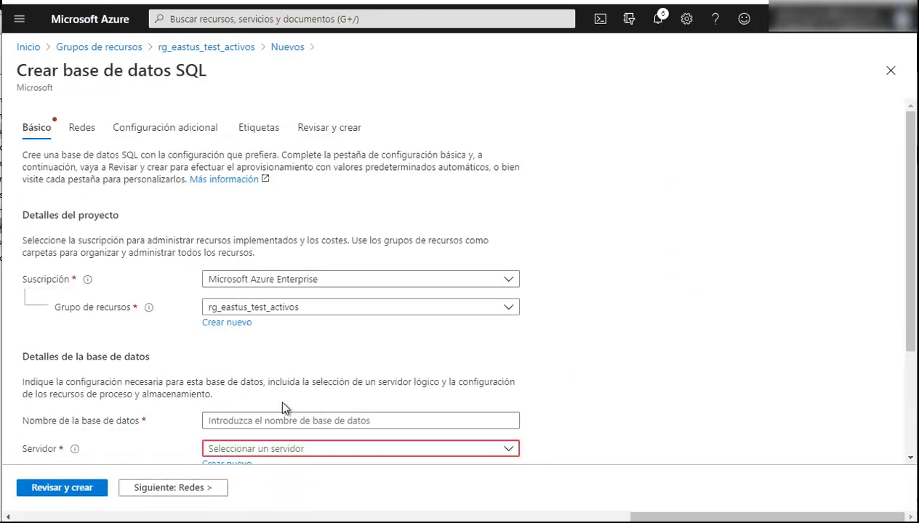
Enter db_test_create as the new database's name
{"action": "scroll", "coordinate": [230, 393], "scroll_direction": "down", "scroll_amount": 1}
{"action": "scroll", "coordinate": [230, 394], "scroll_direction": "down", "scroll_amount": 1}
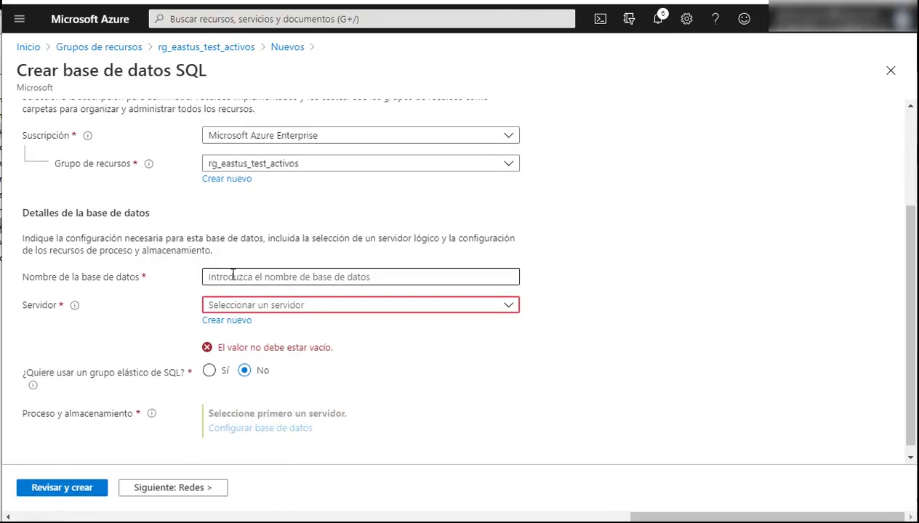
{"action": "scroll", "coordinate": [233, 275], "scroll_direction": "up", "scroll_amount": 2}
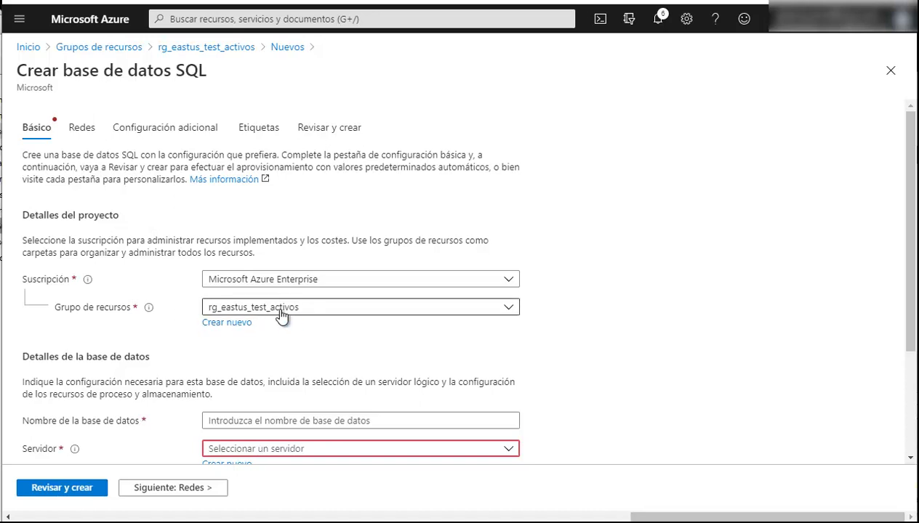
{"action": "scroll", "coordinate": [331, 433], "scroll_direction": "down", "scroll_amount": 1}
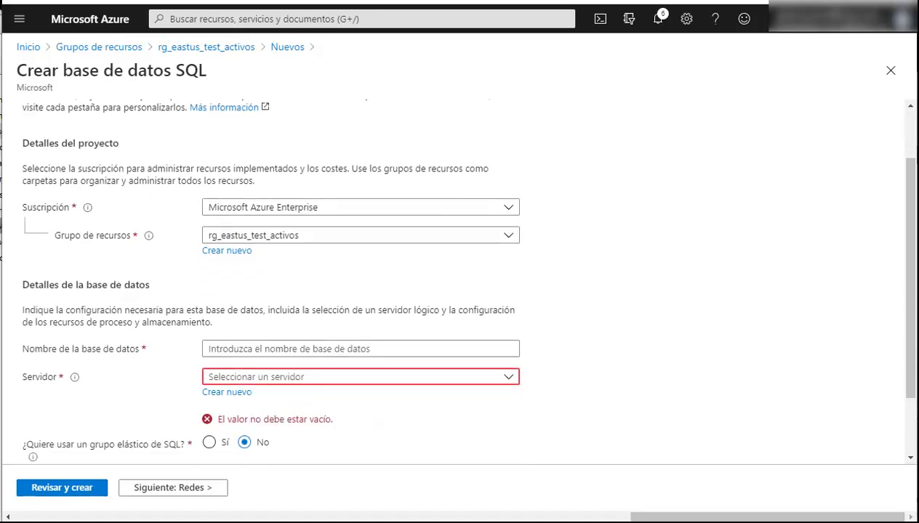
{"action": "left_click", "coordinate": [269, 349]}
{"action": "type", "text": "db_test_create"}
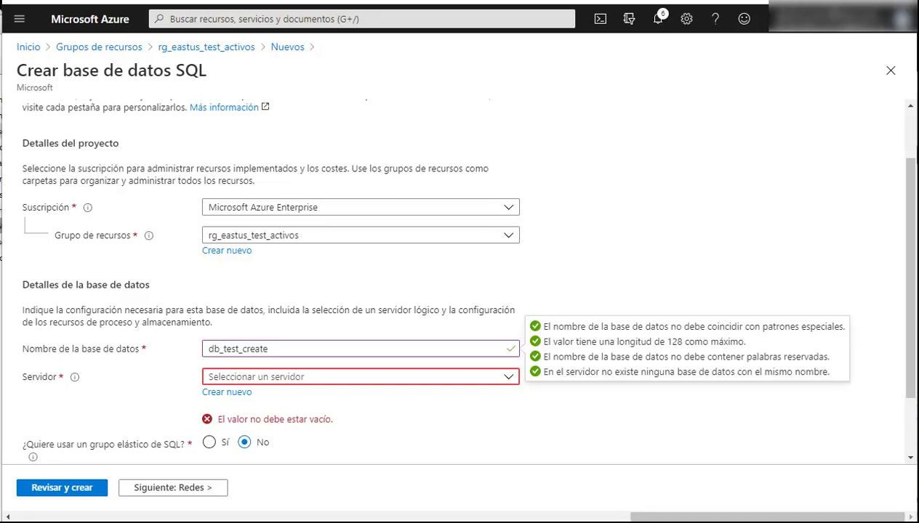
Browse the existing server list and close it without choosing a server
{"action": "left_click", "coordinate": [329, 383]}
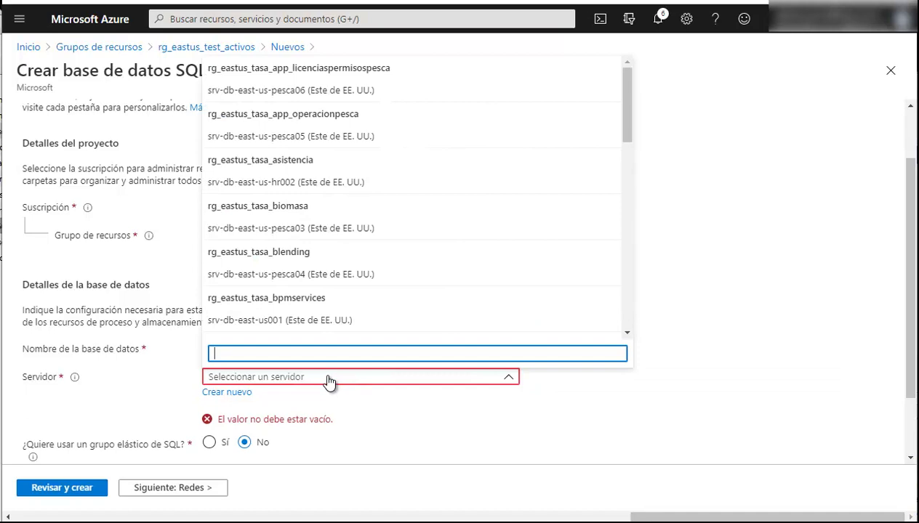
{"action": "scroll", "coordinate": [436, 233], "scroll_direction": "down", "scroll_amount": 3}
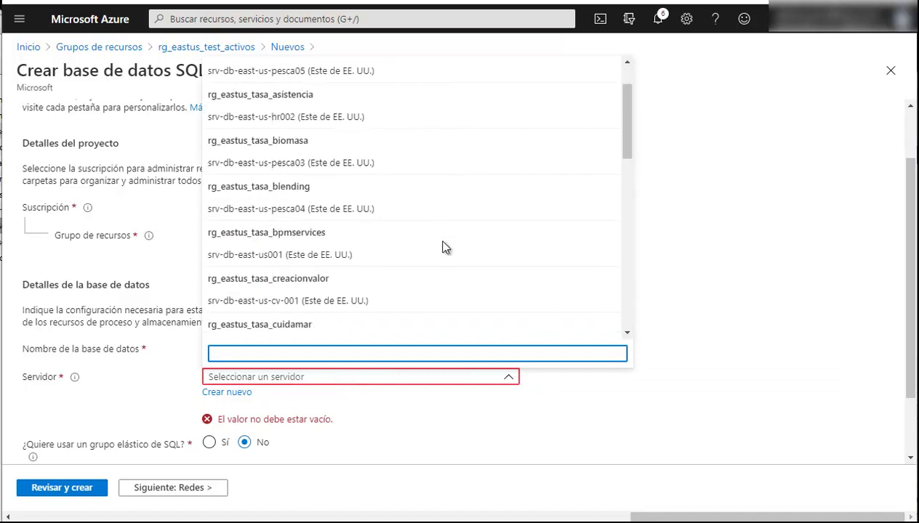
{"action": "left_click", "coordinate": [437, 406]}
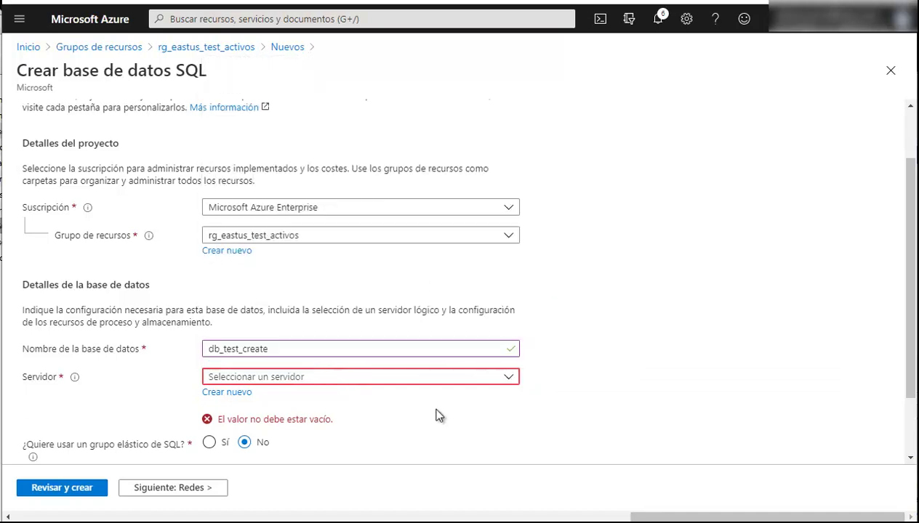
Start a new server named db-test-server001, replacing the underscores with hyphens
{"action": "left_click", "coordinate": [241, 393]}
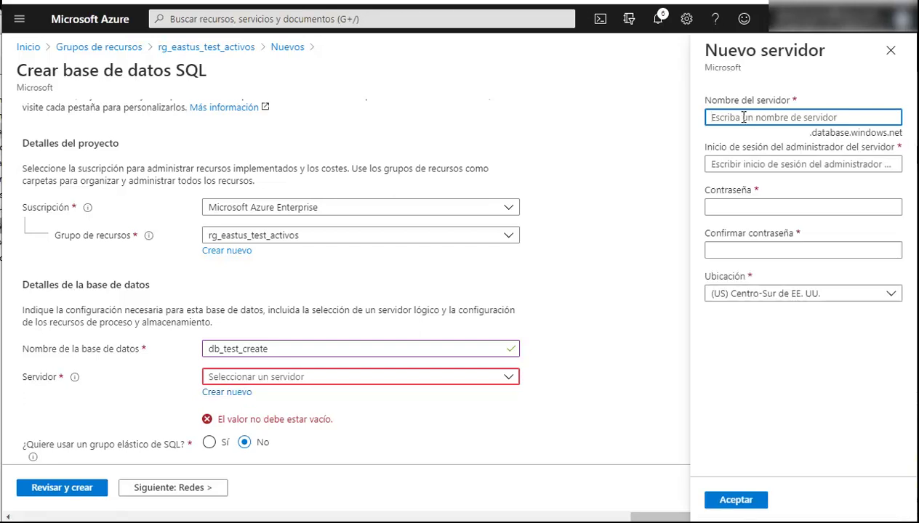
{"action": "type", "text": "db_test_server"}
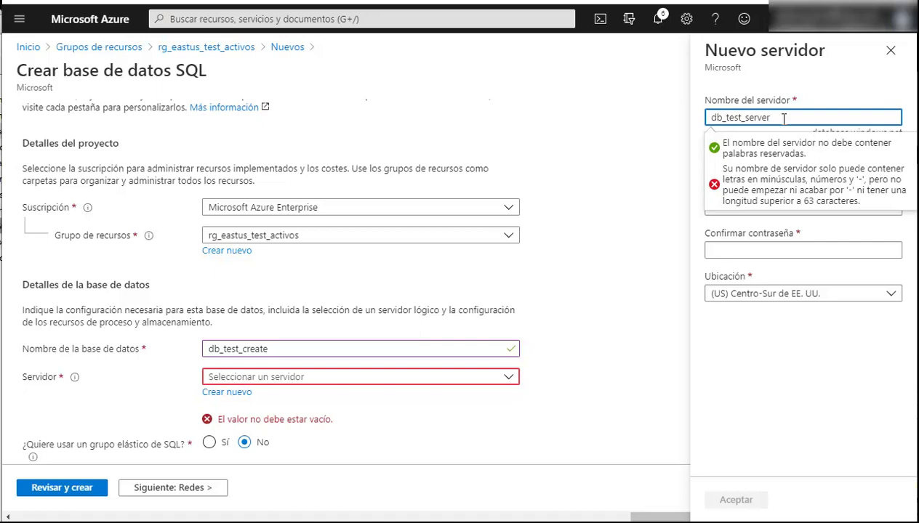
{"action": "type", "text": "001"}
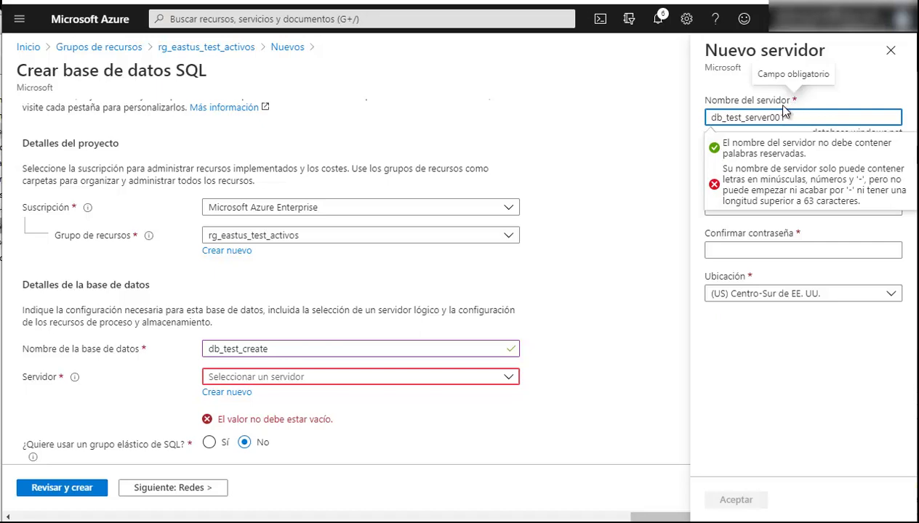
{"action": "left_click", "coordinate": [742, 118]}
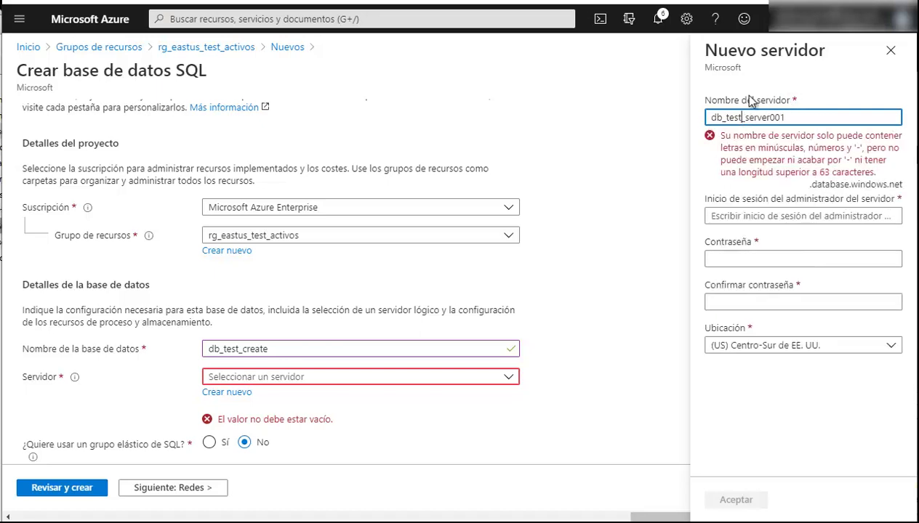
{"action": "key", "text": "Delete"}
{"action": "type", "text": "-"}
{"action": "key", "text": "Left"}
{"action": "key", "text": "Left"}
{"action": "key", "text": "Left"}
{"action": "key", "text": "Left"}
{"action": "key", "text": "Left"}
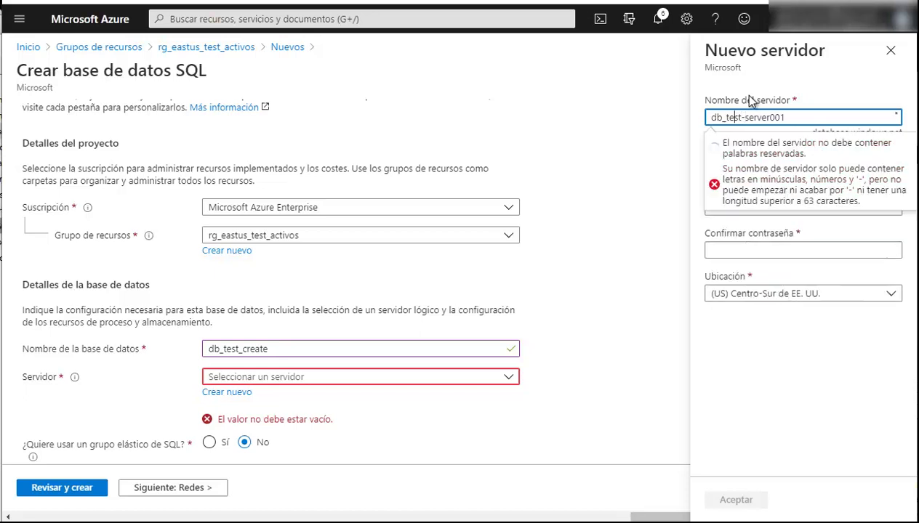
{"action": "key", "text": "Delete"}
{"action": "type", "text": "-"}
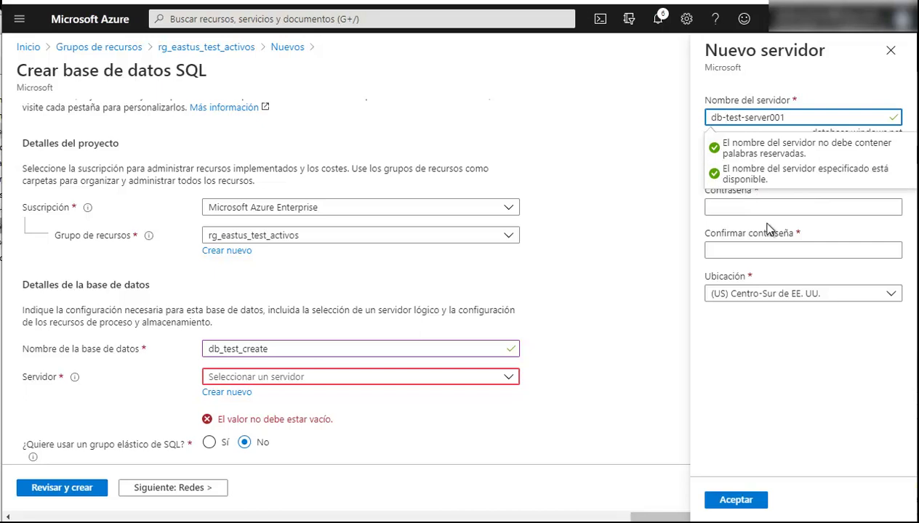
{"action": "left_click", "coordinate": [765, 208]}
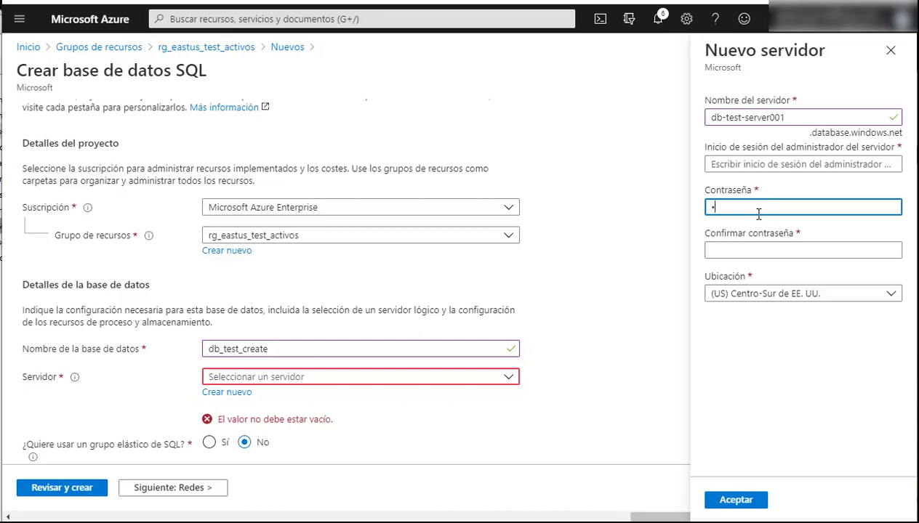
Set admin login roottest with a valid admin password and matching confirmation
{"action": "type", "text": "•••"}
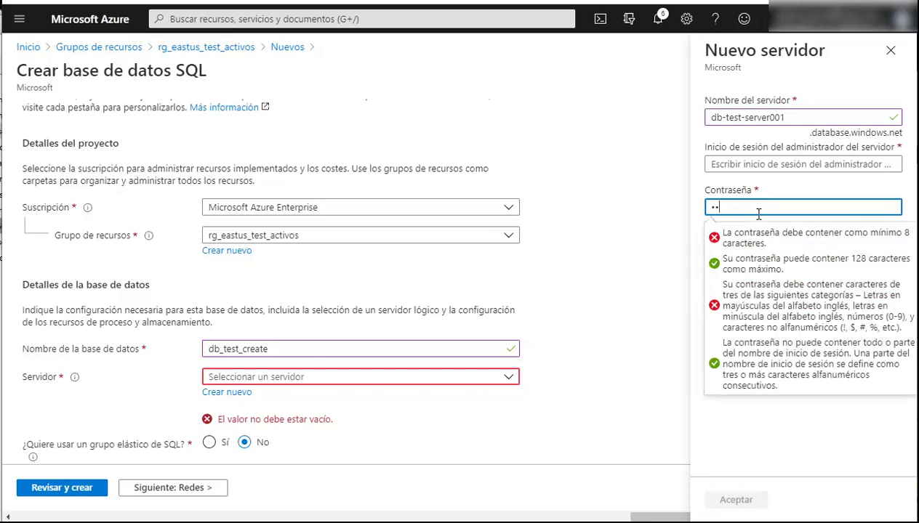
{"action": "type", "text": "•••"}
{"action": "left_click", "coordinate": [766, 164]}
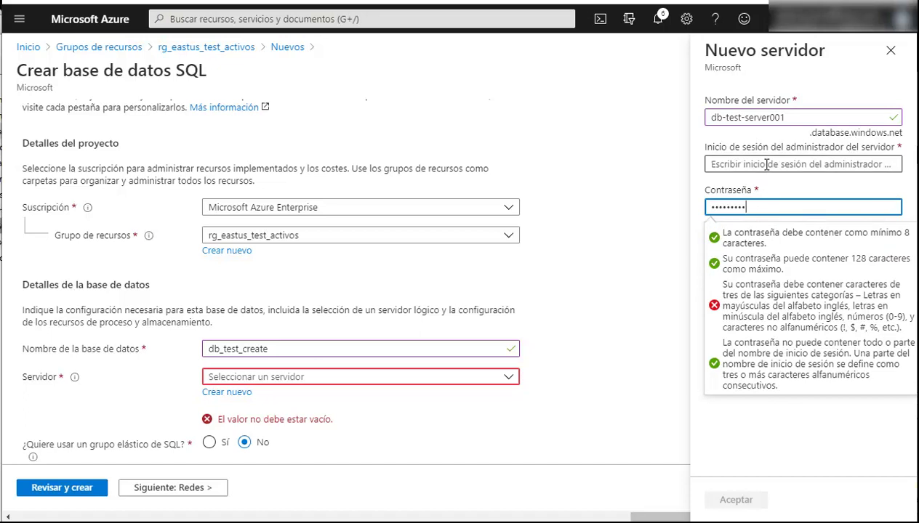
{"action": "type", "text": "roottest"}
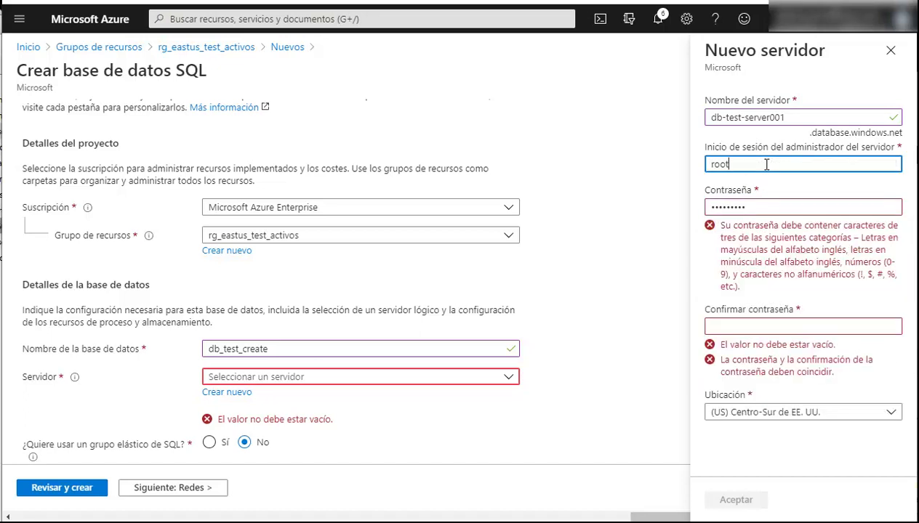
{"action": "left_click", "coordinate": [698, 174]}
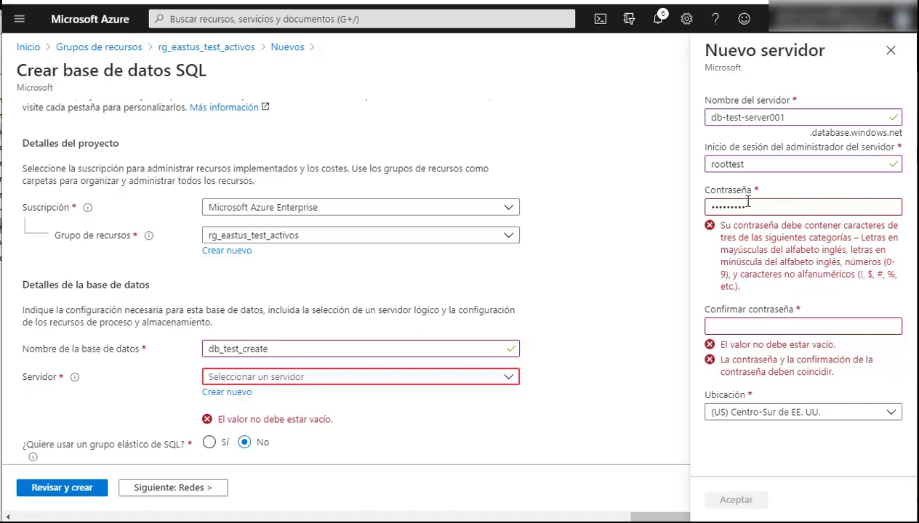
{"action": "double_click", "coordinate": [746, 206]}
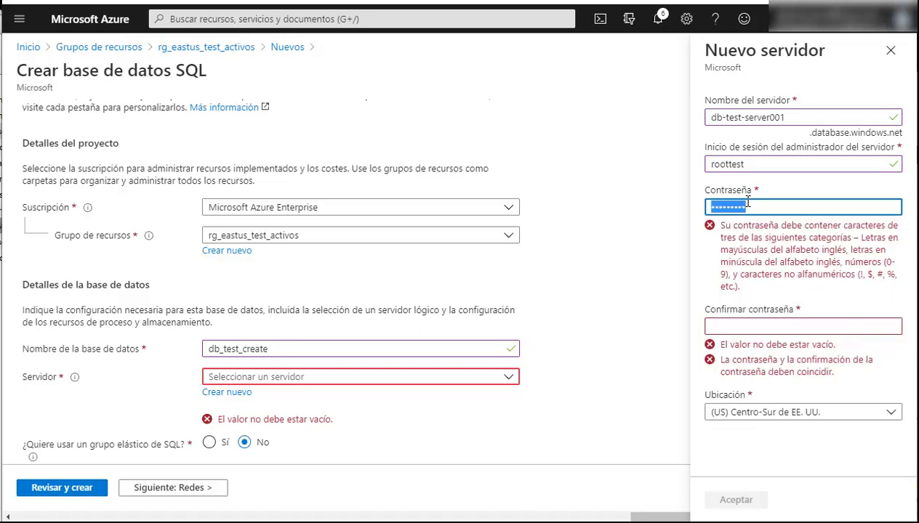
{"action": "type", "text": "••"}
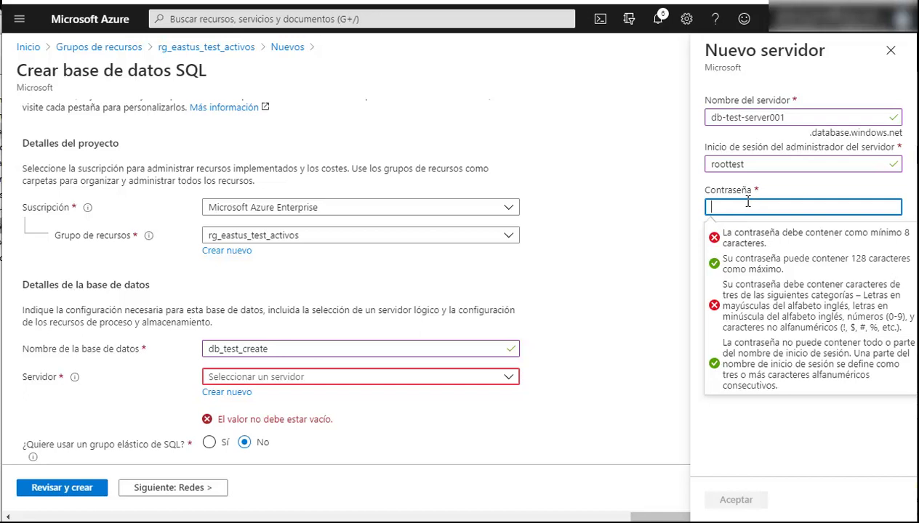
{"action": "type", "text": "•••••"}
{"action": "left_click", "coordinate": [743, 179]}
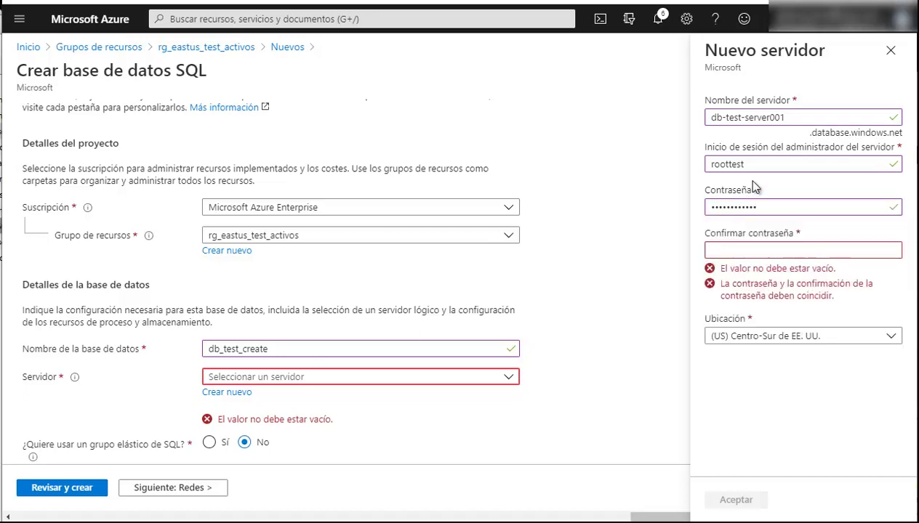
{"action": "left_click", "coordinate": [743, 248]}
{"action": "type", "text": "••••••••••"}
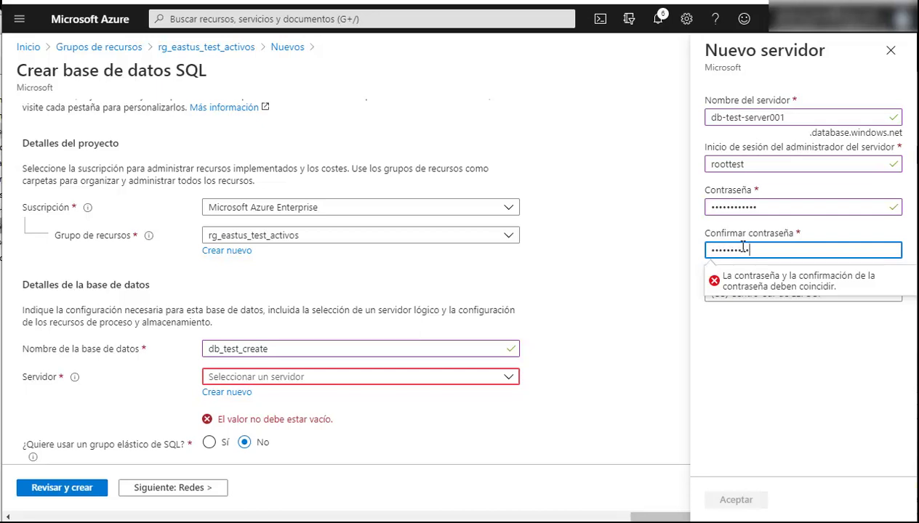
{"action": "type", "text": "••"}
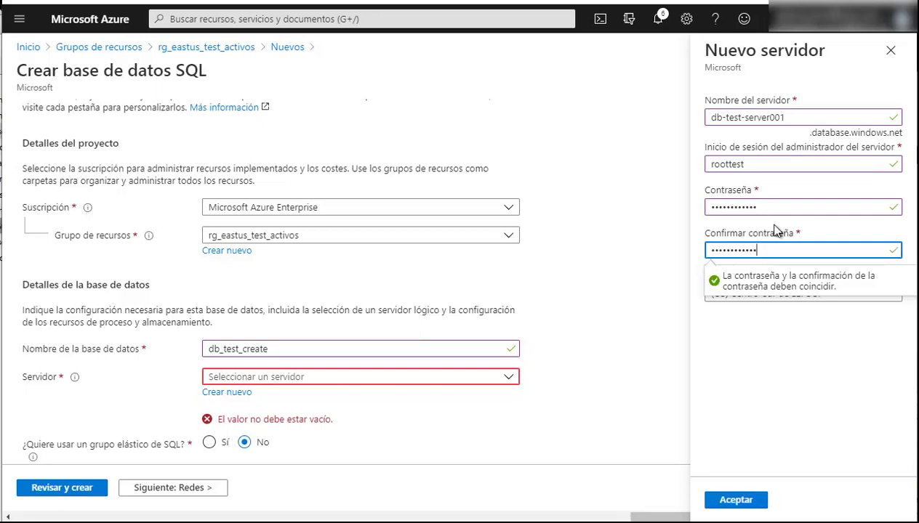
{"action": "left_click", "coordinate": [789, 433]}
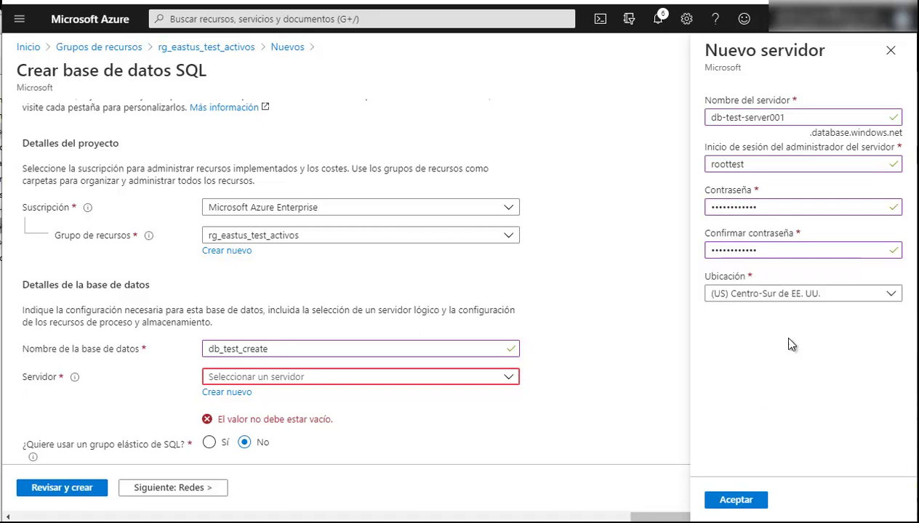
Choose (US) Este de EE. UU. as the server location
{"action": "left_click", "coordinate": [790, 297]}
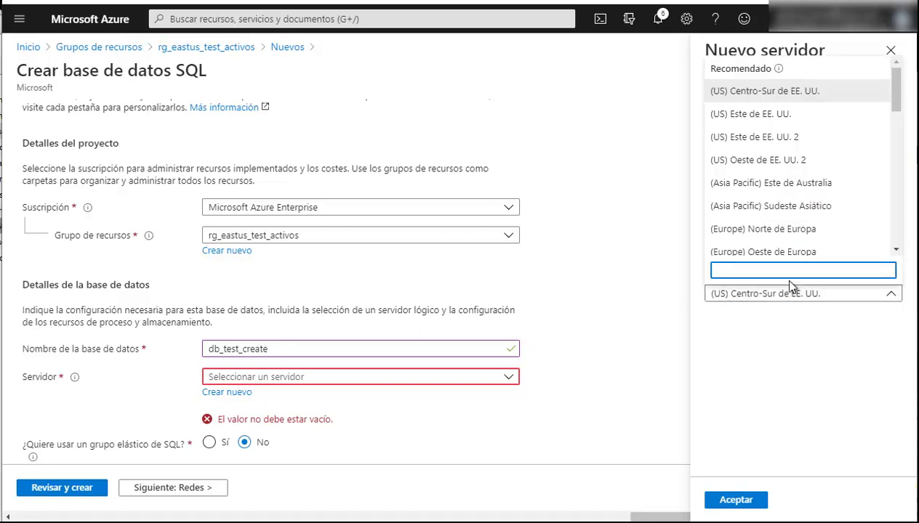
{"action": "left_click", "coordinate": [789, 114]}
{"action": "left_click", "coordinate": [792, 367]}
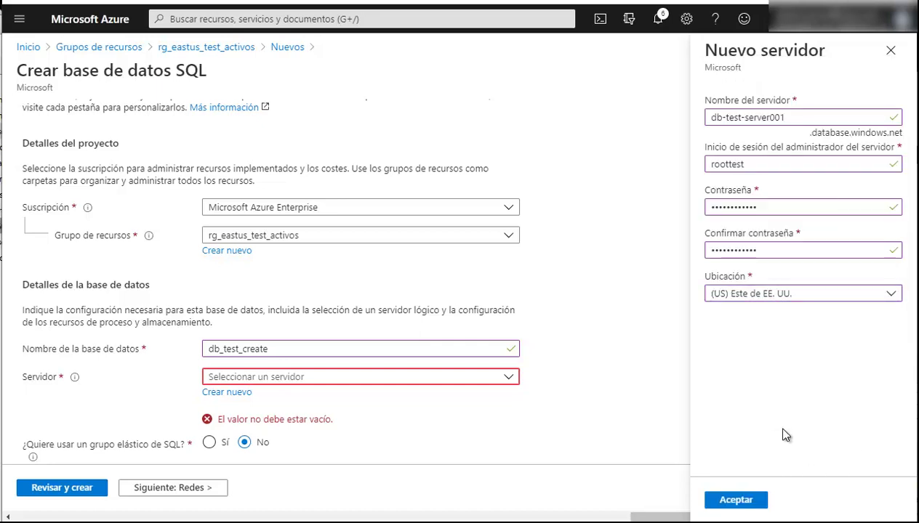
Confirm server db-test-server001 and review the General Purpose compute and storage details
{"action": "left_click", "coordinate": [712, 501]}
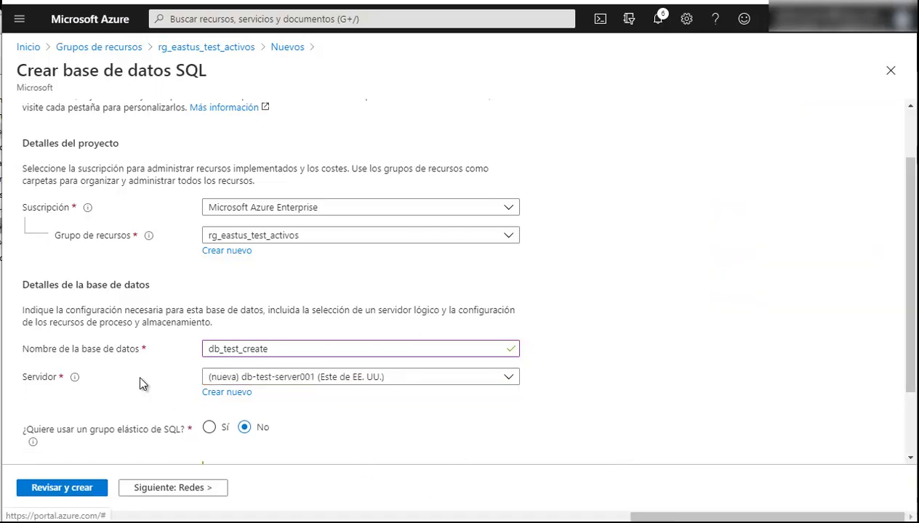
{"action": "scroll", "coordinate": [141, 373], "scroll_direction": "down", "scroll_amount": 2}
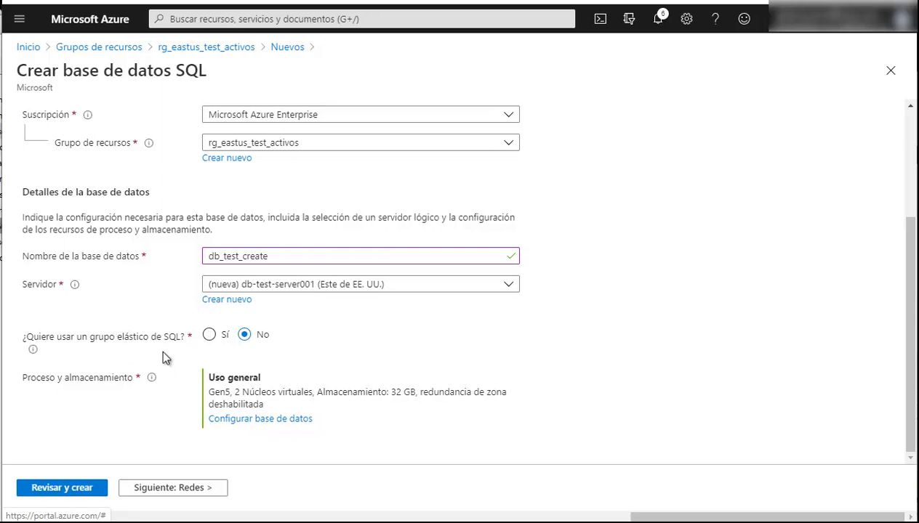
{"action": "mouse_move", "coordinate": [32, 351]}
{"action": "mouse_move", "coordinate": [150, 381]}
Switch to DTU-based pricing, compare Básico, and pick Estándar 10 DTU (S0), 250 GB
{"action": "left_click", "coordinate": [243, 420]}
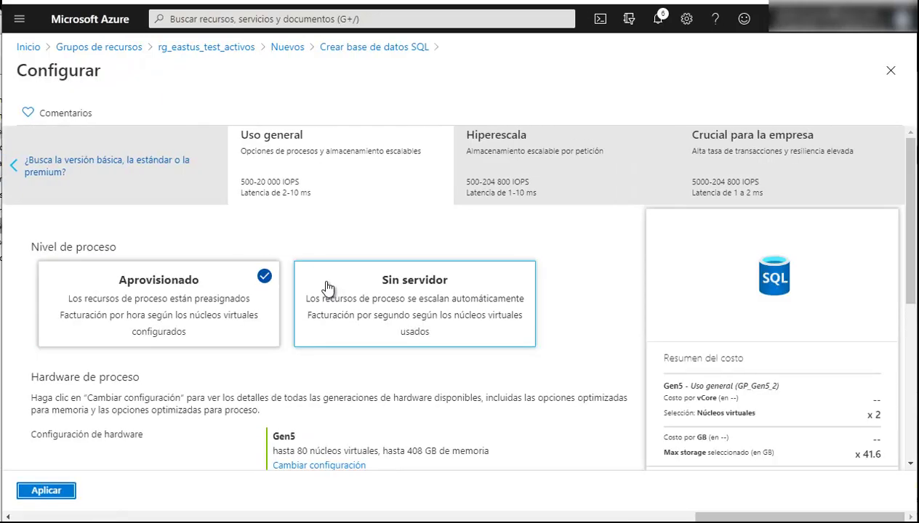
{"action": "scroll", "coordinate": [432, 360], "scroll_direction": "down", "scroll_amount": 2}
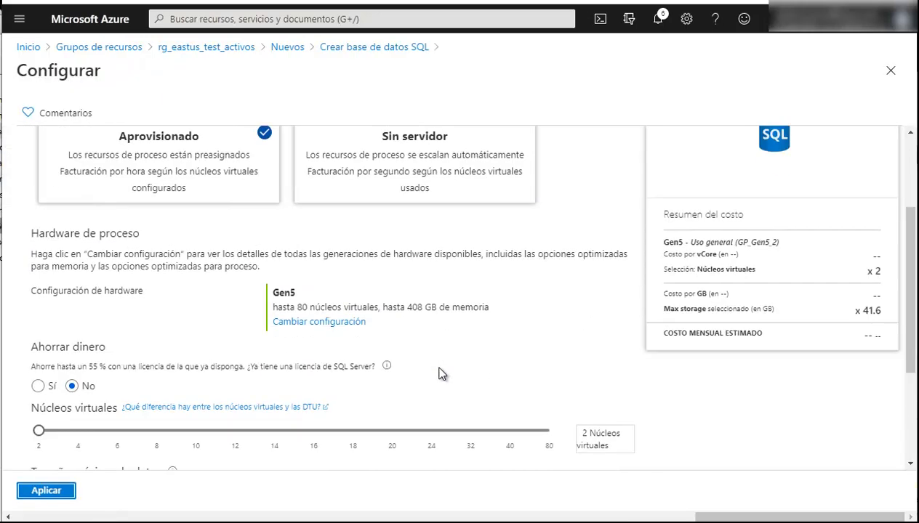
{"action": "scroll", "coordinate": [441, 374], "scroll_direction": "up", "scroll_amount": 2}
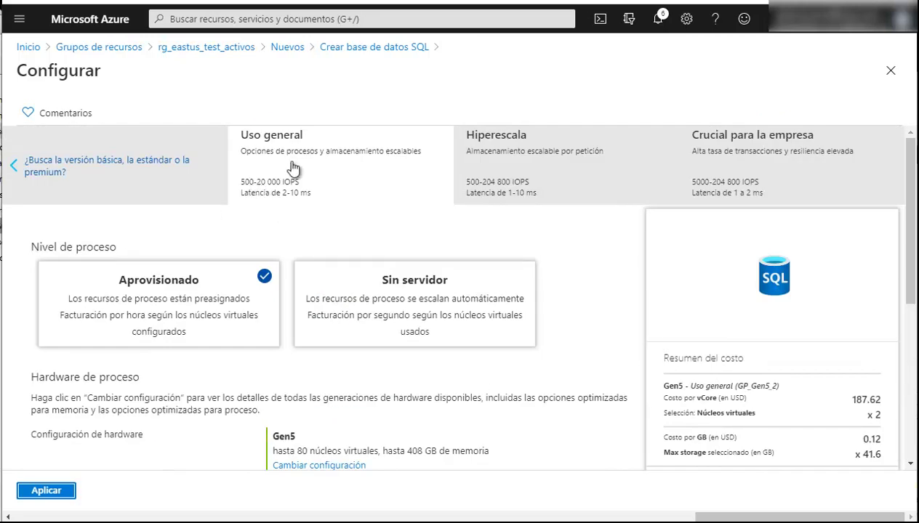
{"action": "scroll", "coordinate": [342, 240], "scroll_direction": "down", "scroll_amount": 2}
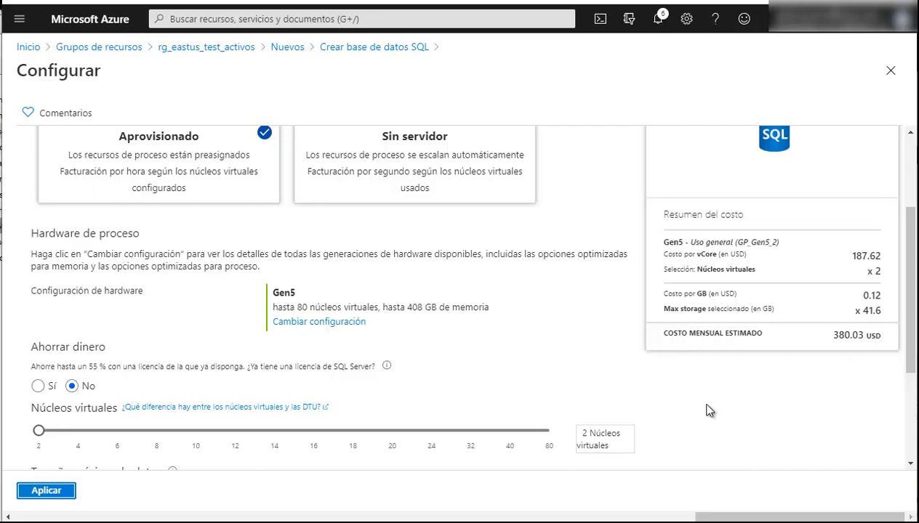
{"action": "scroll", "coordinate": [727, 407], "scroll_direction": "down", "scroll_amount": 2}
{"action": "scroll", "coordinate": [692, 415], "scroll_direction": "up", "scroll_amount": 5}
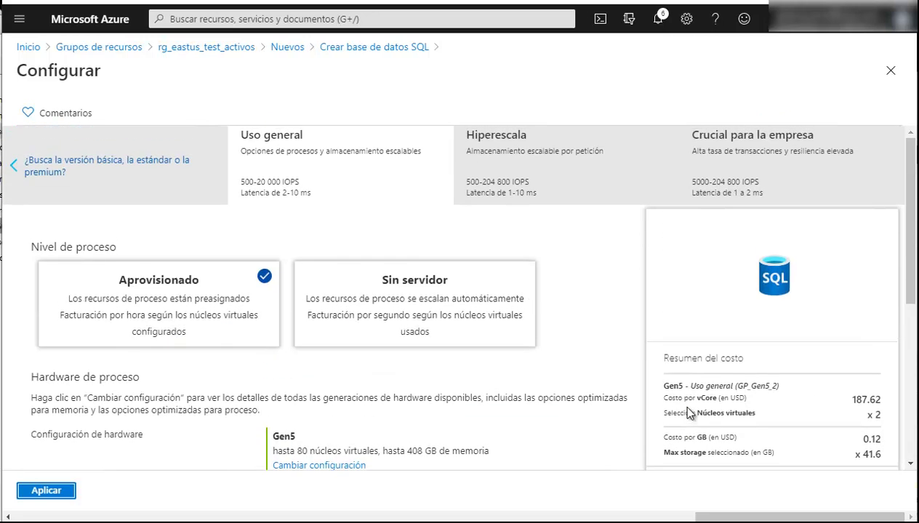
{"action": "left_click", "coordinate": [11, 172]}
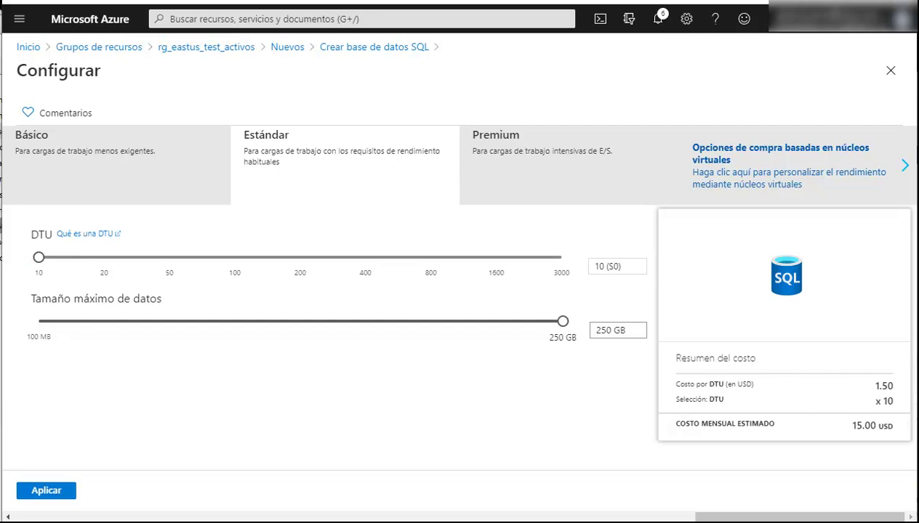
{"action": "left_click", "coordinate": [156, 197]}
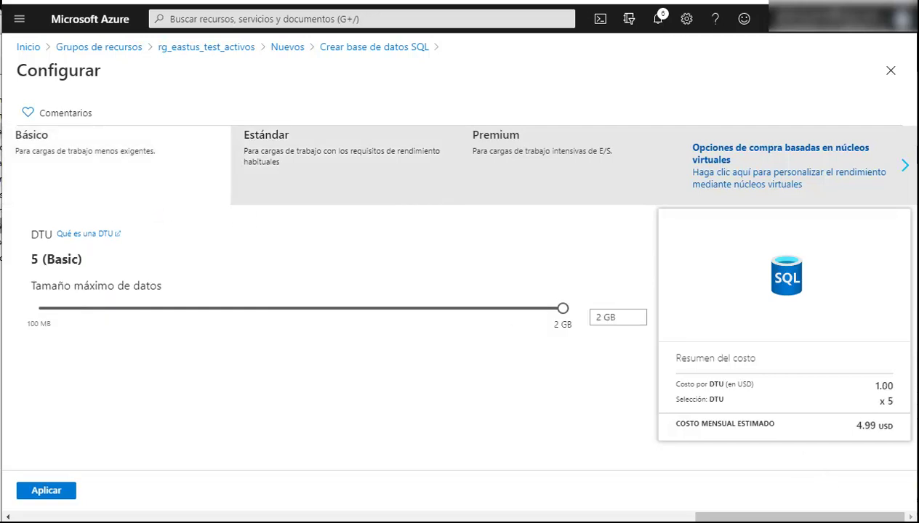
{"action": "left_click", "coordinate": [306, 173]}
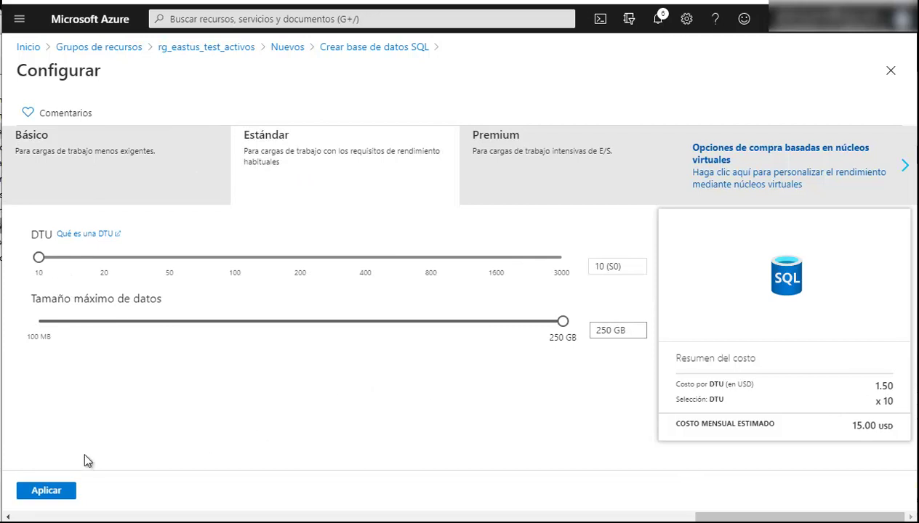
Apply Estándar S0 (10 DTU, 250 GB) and reopen the compute and storage configuration
{"action": "left_click", "coordinate": [34, 500]}
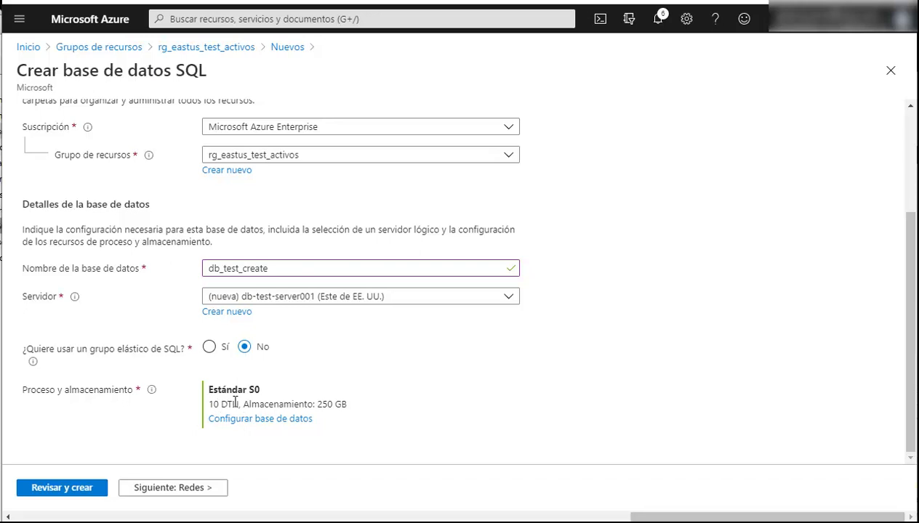
{"action": "scroll", "coordinate": [246, 343], "scroll_direction": "up", "scroll_amount": 3}
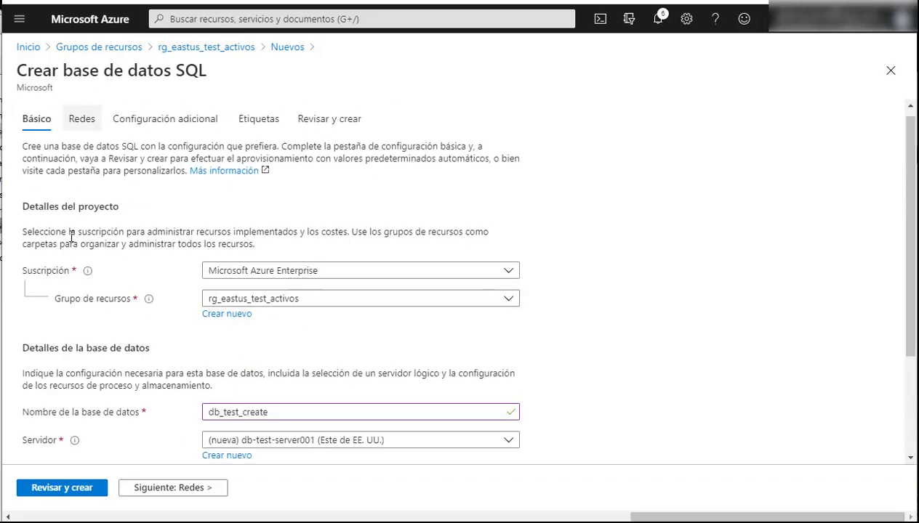
{"action": "scroll", "coordinate": [240, 327], "scroll_direction": "down", "scroll_amount": 3}
{"action": "left_click", "coordinate": [257, 419]}
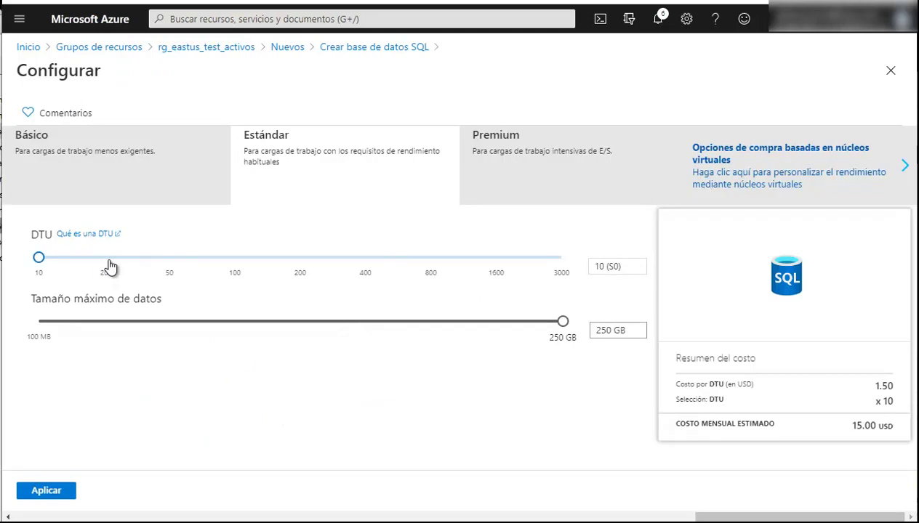
Keep the DTU slider at 10 (S0) and apply to return to the form
{"action": "mouse_move", "coordinate": [39, 259]}
{"action": "left_mouse_down"}
{"action": "mouse_move", "coordinate": [234, 264]}
{"action": "mouse_move", "coordinate": [38, 259]}
{"action": "left_mouse_up"}
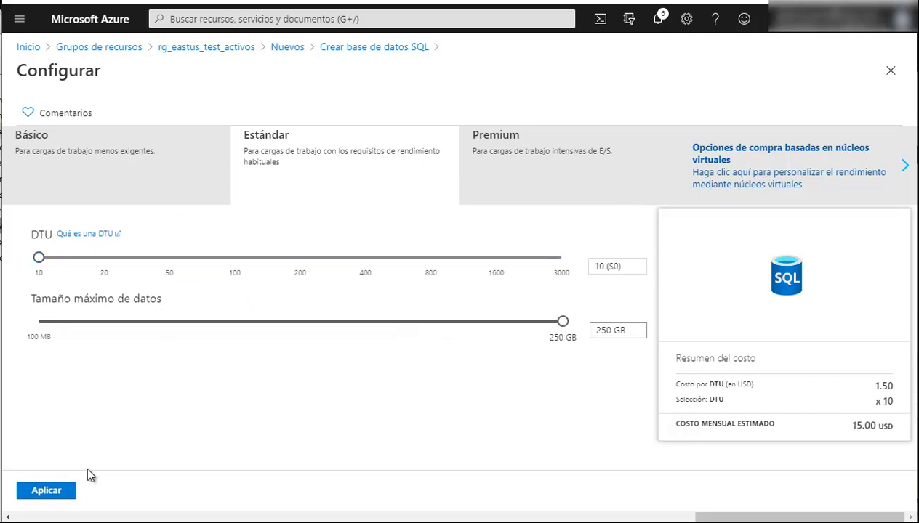
{"action": "left_click", "coordinate": [59, 491]}
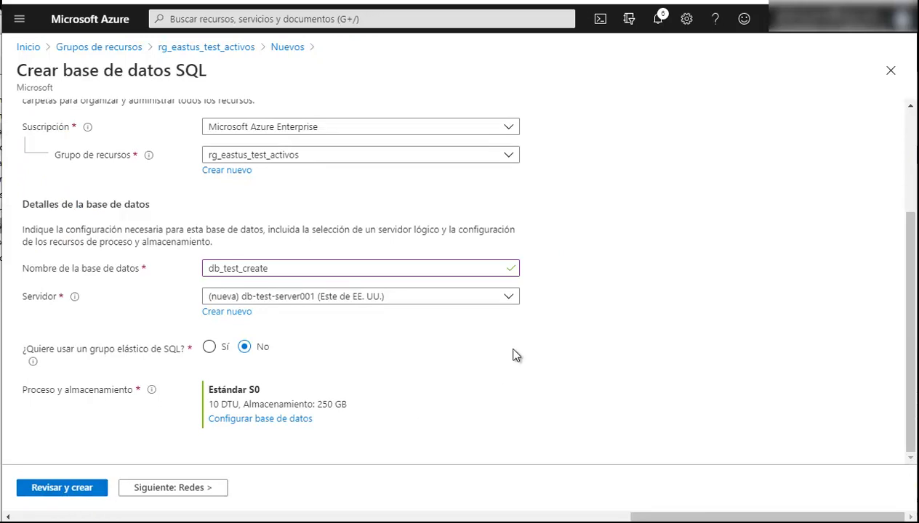
Continue to the Redes networking step of the database form
{"action": "left_click", "coordinate": [197, 500]}
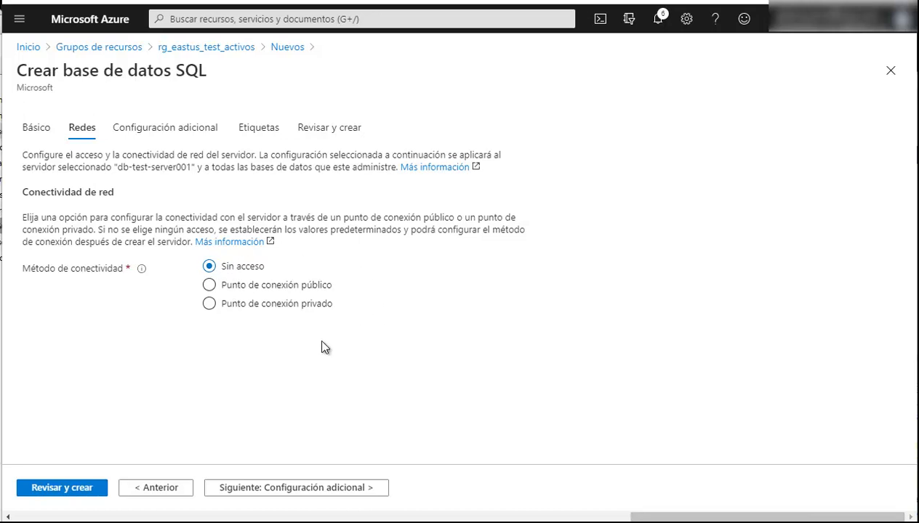
{"action": "left_click", "coordinate": [209, 289]}
{"action": "scroll", "coordinate": [171, 407], "scroll_direction": "down", "scroll_amount": 2}
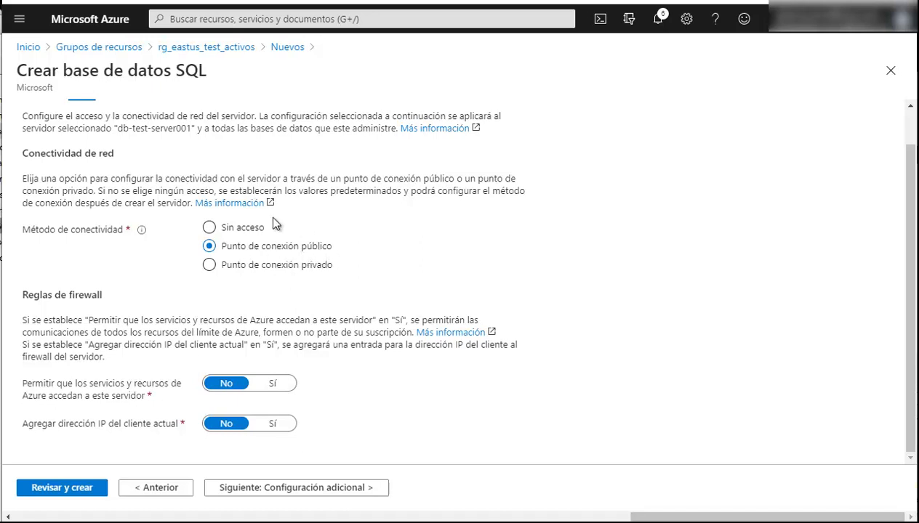
{"action": "left_click", "coordinate": [210, 265]}
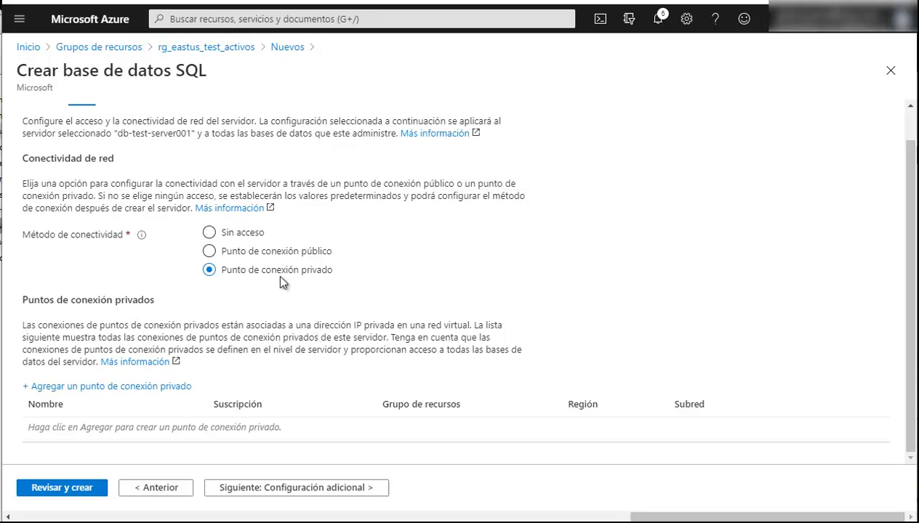
{"action": "left_click", "coordinate": [209, 233]}
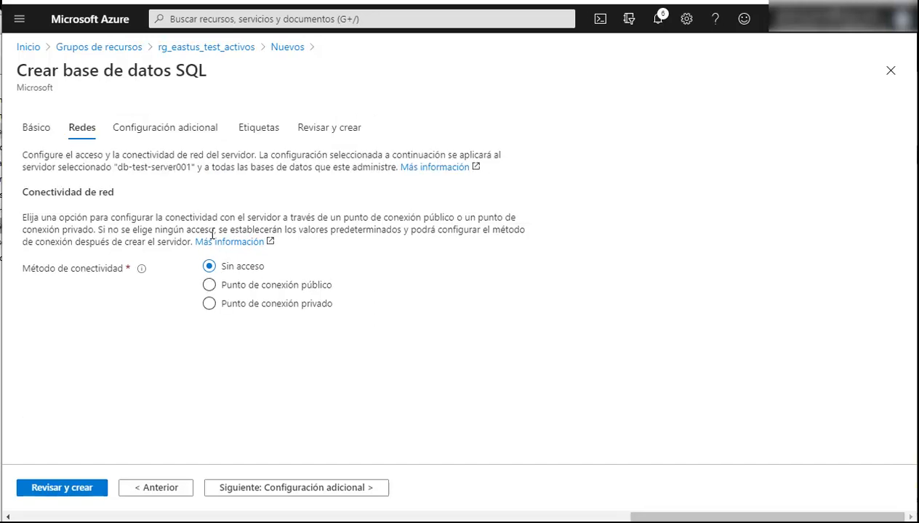
Preview the Copia de seguridad and Muestra data sources, then set existing data to Ninguno
{"action": "left_click", "coordinate": [196, 138]}
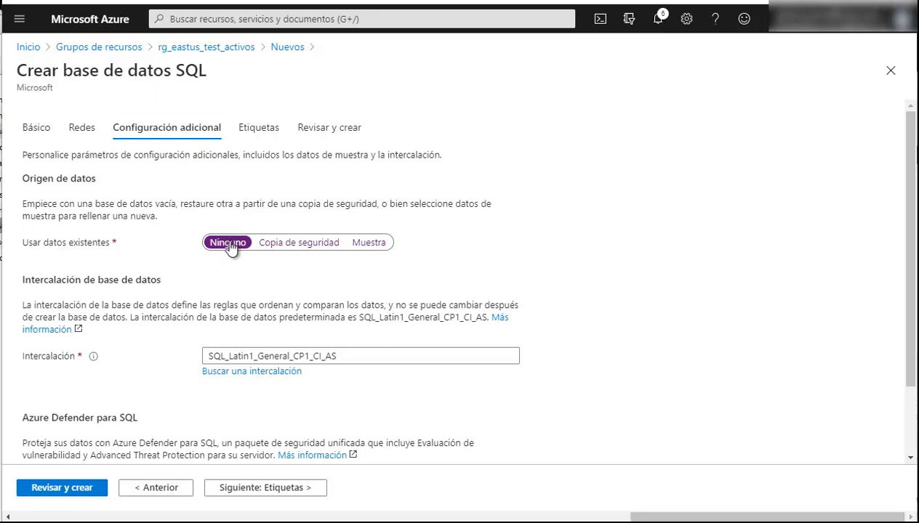
{"action": "left_click", "coordinate": [280, 243]}
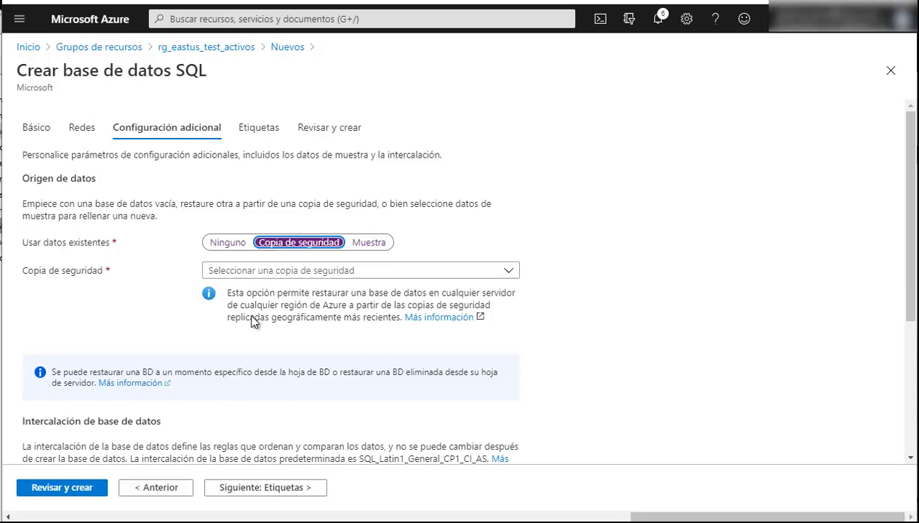
{"action": "left_click", "coordinate": [369, 246]}
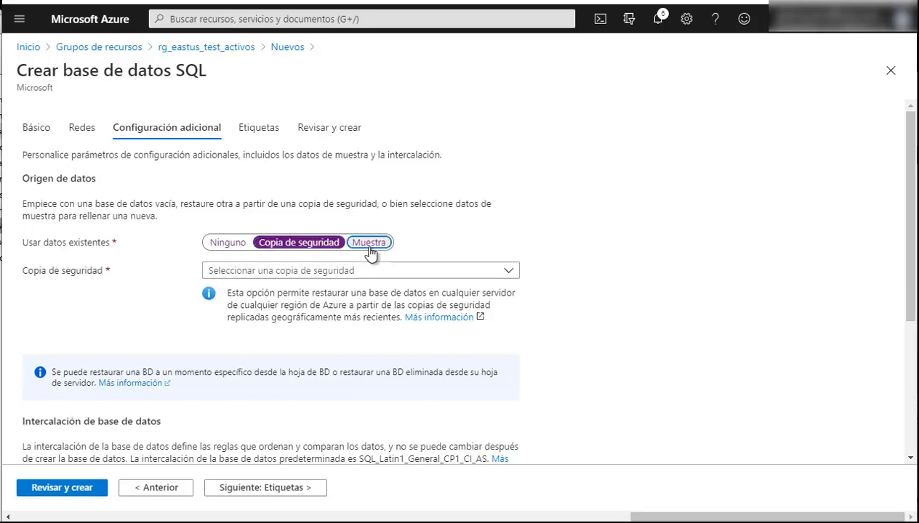
{"action": "left_click_drag", "start_coordinate": [24, 269], "coordinate": [218, 269]}
{"action": "left_click", "coordinate": [304, 297]}
{"action": "left_click", "coordinate": [234, 243]}
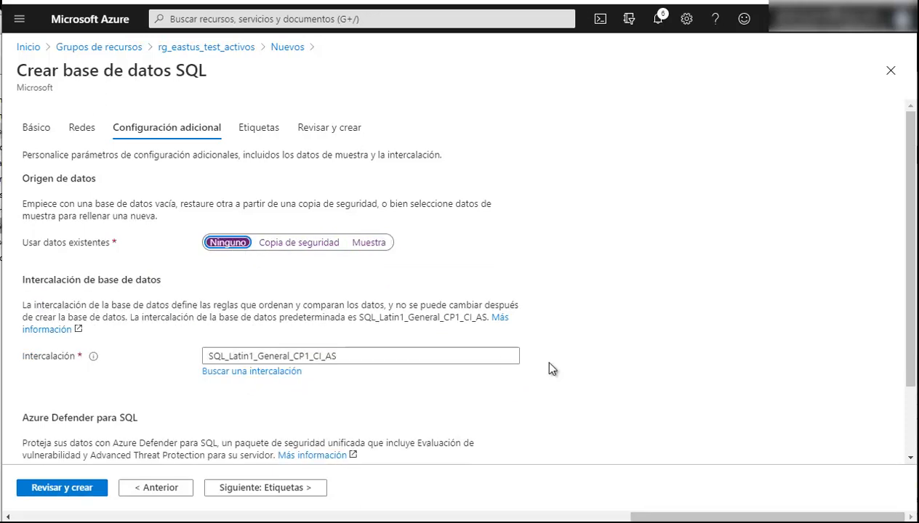
{"action": "scroll", "coordinate": [611, 297], "scroll_direction": "down", "scroll_amount": 2}
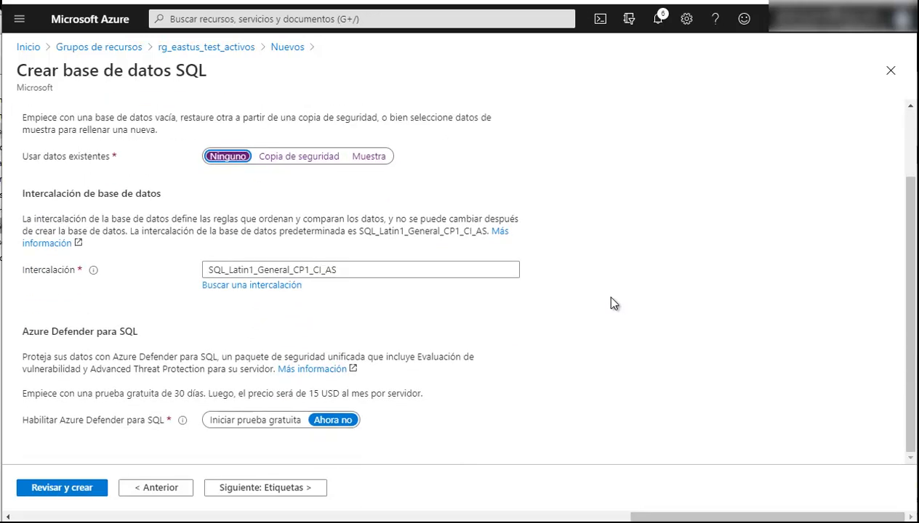
{"action": "scroll", "coordinate": [611, 303], "scroll_direction": "up", "scroll_amount": 2}
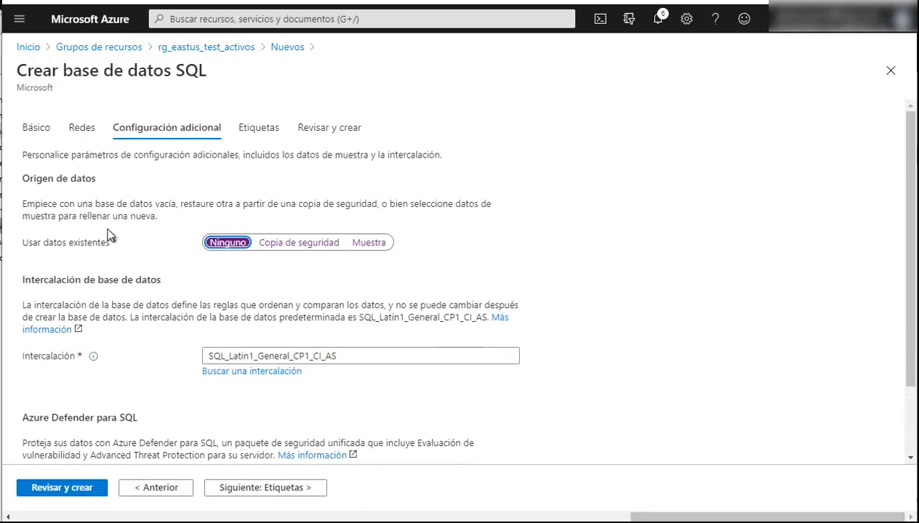
Add the tag Ambiente = DEV and bring up the Revisar y crear summary
{"action": "left_click", "coordinate": [259, 128]}
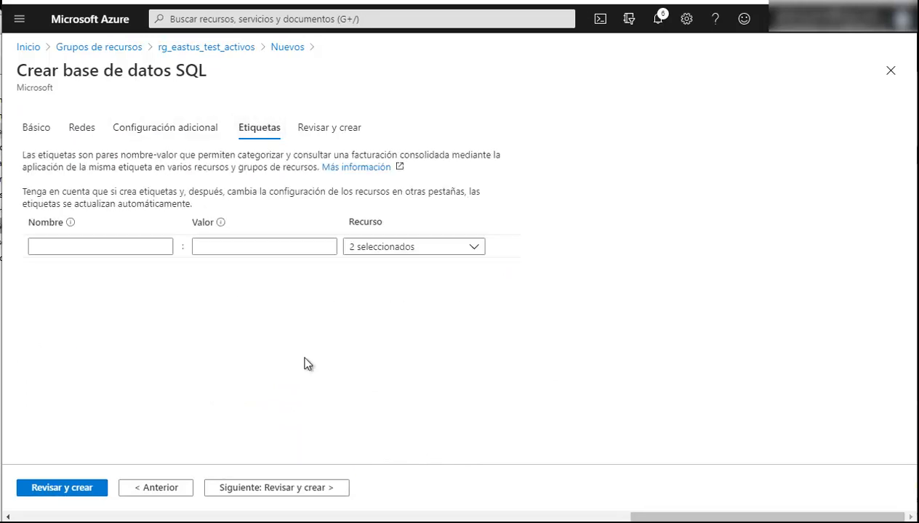
{"action": "left_click", "coordinate": [133, 246]}
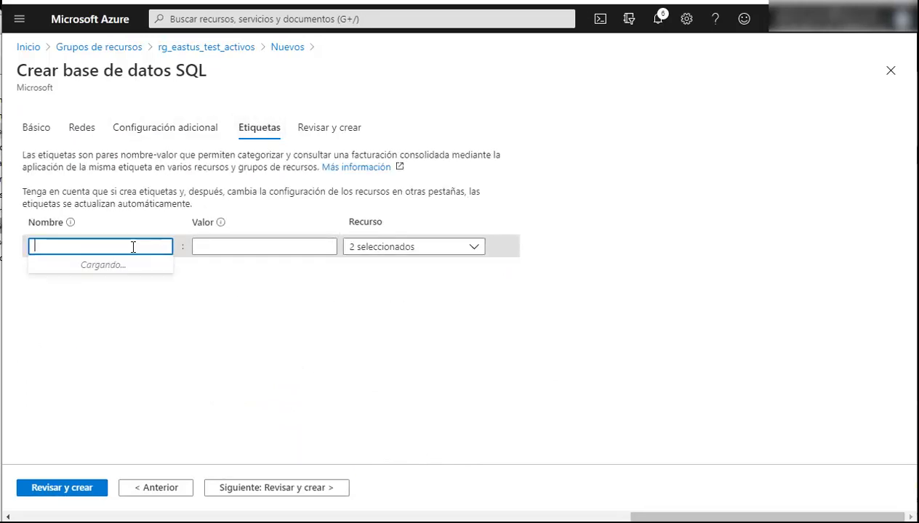
{"action": "key", "text": "Return"}
{"action": "left_click", "coordinate": [279, 246]}
{"action": "left_click", "coordinate": [248, 264]}
{"action": "left_click", "coordinate": [530, 233]}
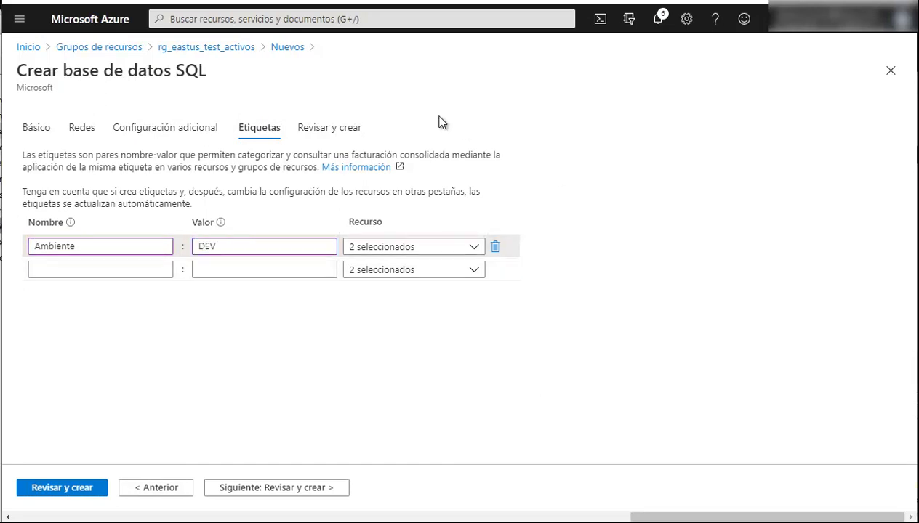
{"action": "left_click", "coordinate": [334, 138]}
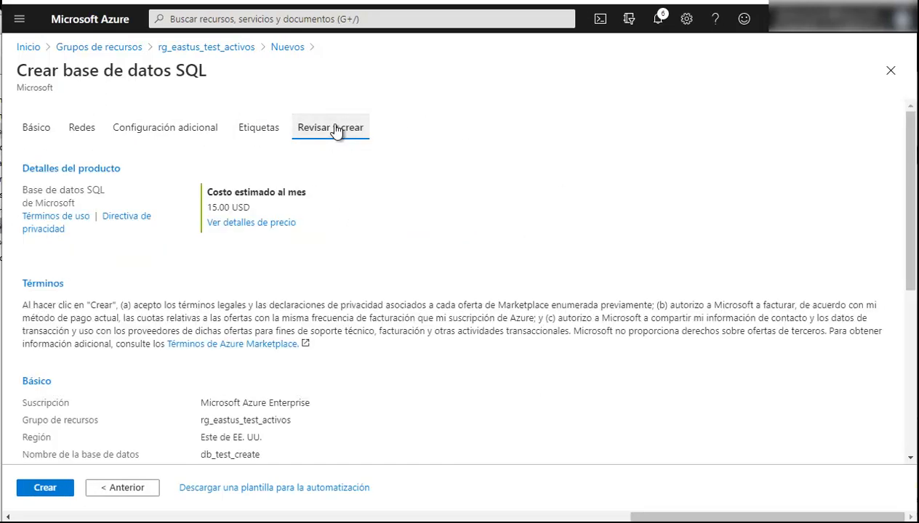
Create db_test_create and the new db-test-server001 server, both tagged Ambiente: DEV, from the review summary
{"action": "scroll", "coordinate": [314, 271], "scroll_direction": "down", "scroll_amount": 3}
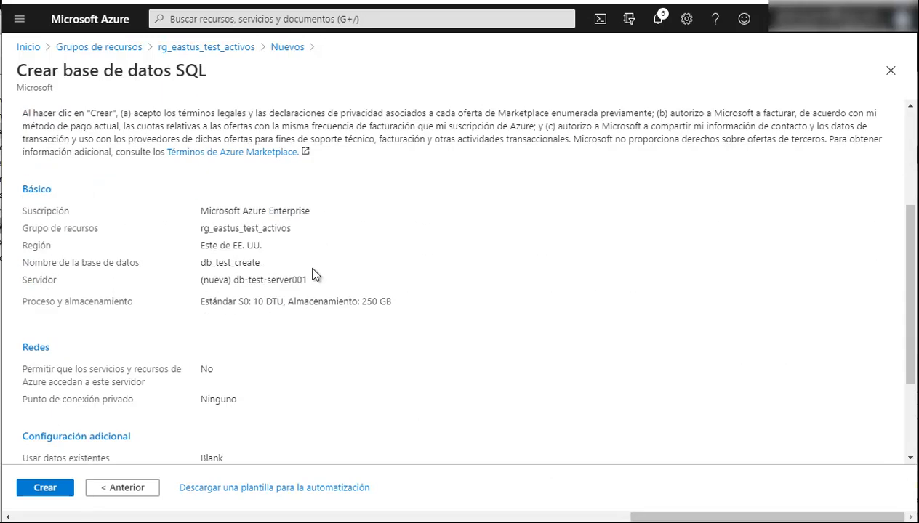
{"action": "scroll", "coordinate": [325, 329], "scroll_direction": "down", "scroll_amount": 2}
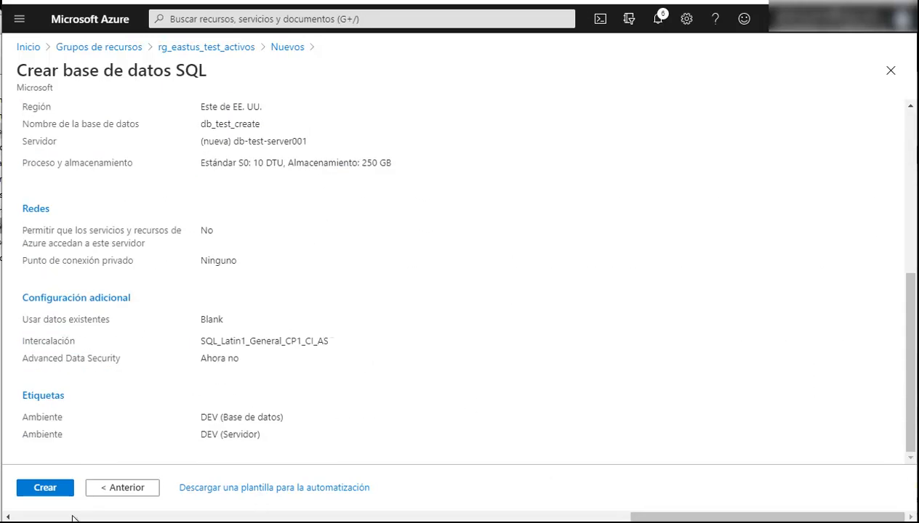
{"action": "left_click", "coordinate": [48, 489]}
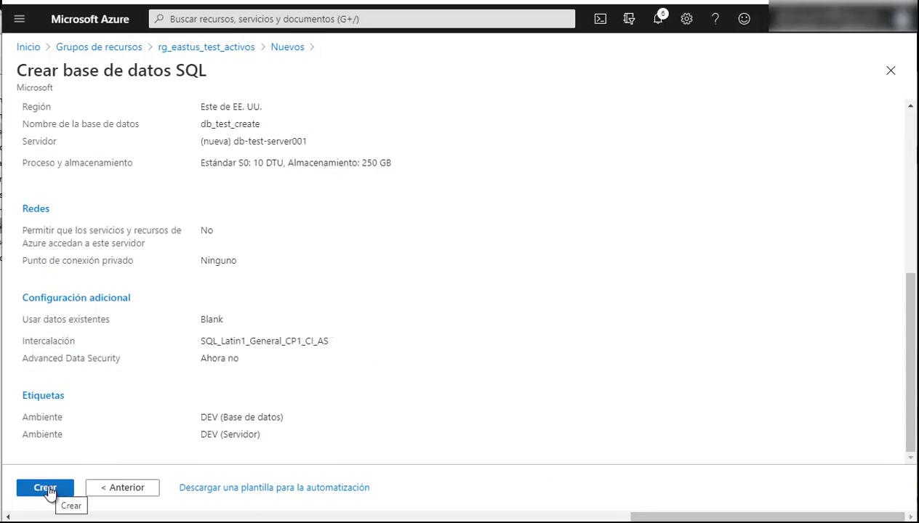
{"action": "left_click", "coordinate": [45, 488]}
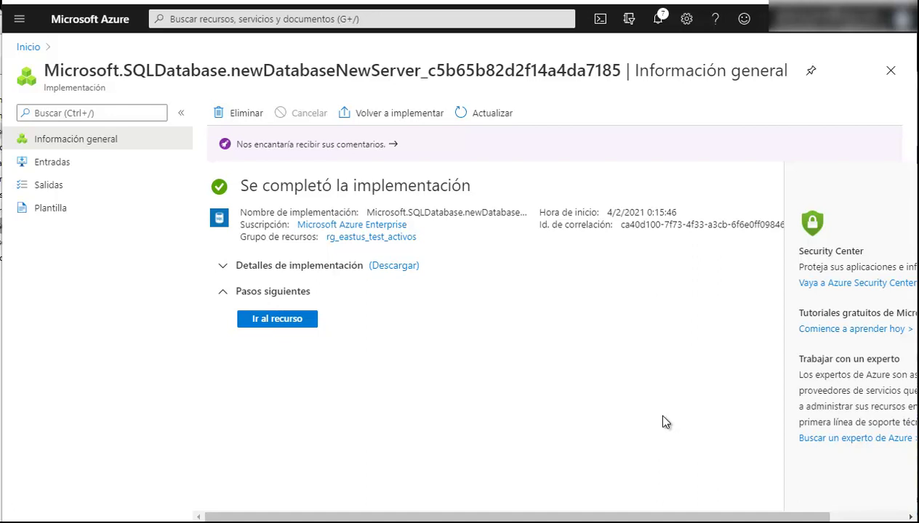
Open the deployed db_test_create database, then its db-test-server001 server overview
{"action": "left_click", "coordinate": [254, 322]}
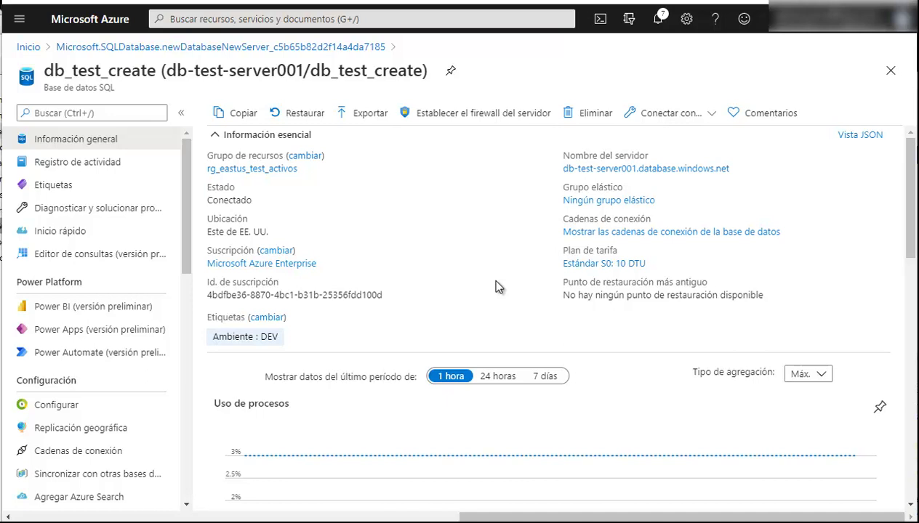
{"action": "left_click", "coordinate": [647, 169]}
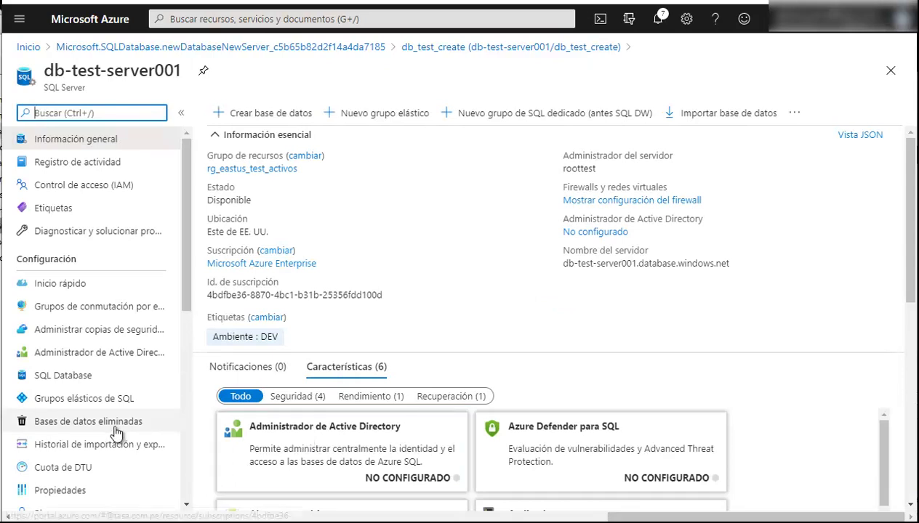
{"action": "scroll", "coordinate": [117, 433], "scroll_direction": "down", "scroll_amount": 2}
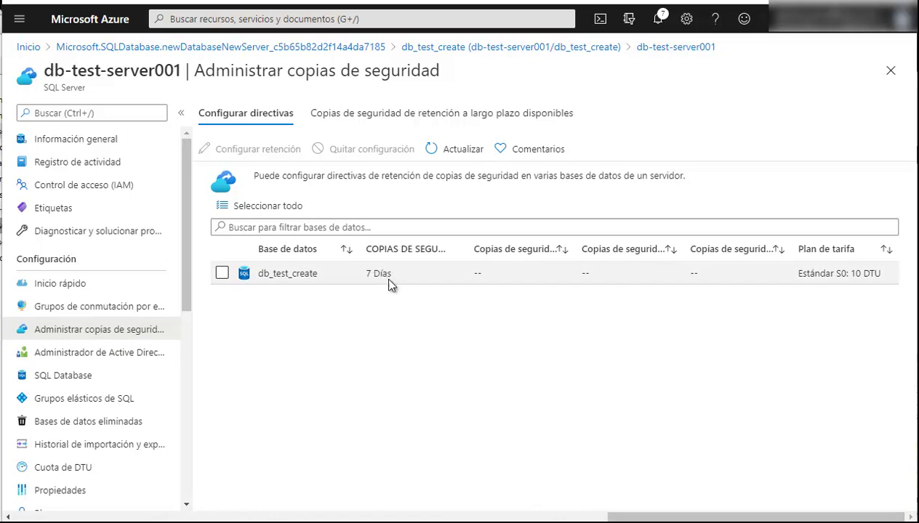
Select db_test_create and enable weekly long-term backup retention of 4 weeks
{"action": "left_click", "coordinate": [222, 273]}
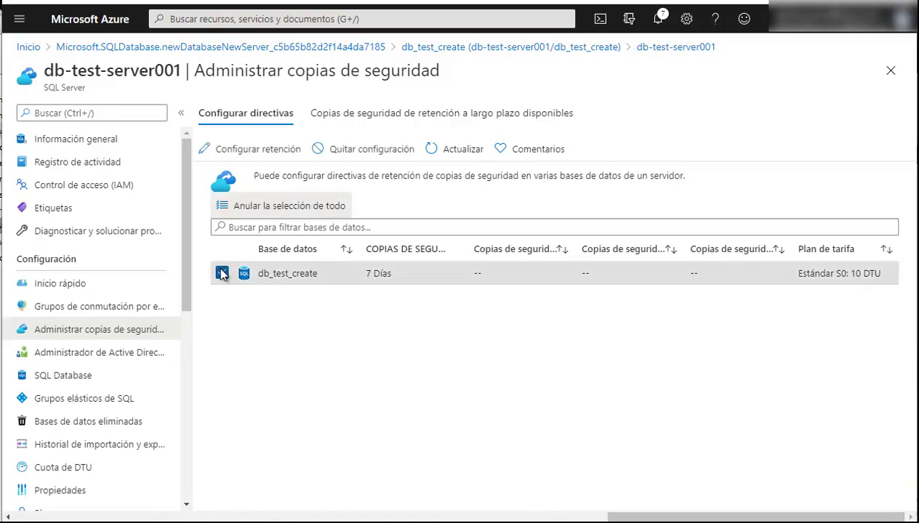
{"action": "left_click", "coordinate": [251, 151]}
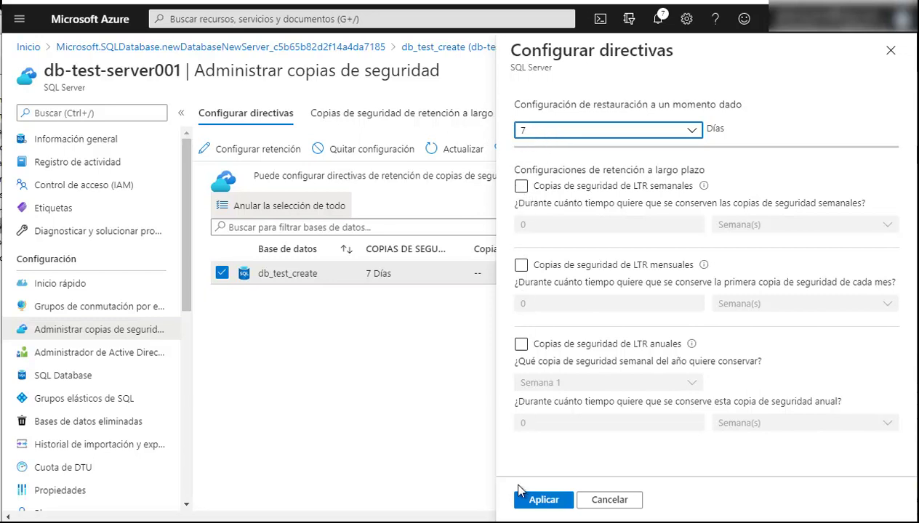
{"action": "left_click", "coordinate": [521, 186]}
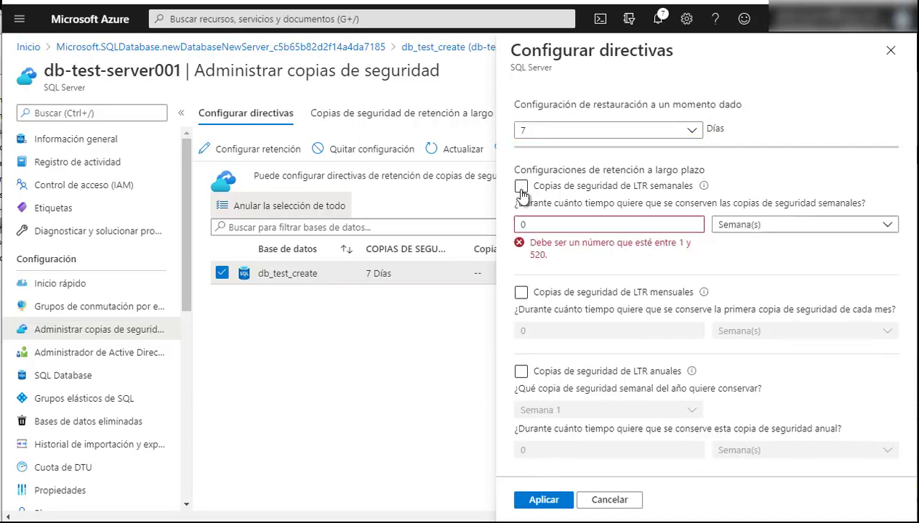
{"action": "left_click", "coordinate": [567, 225]}
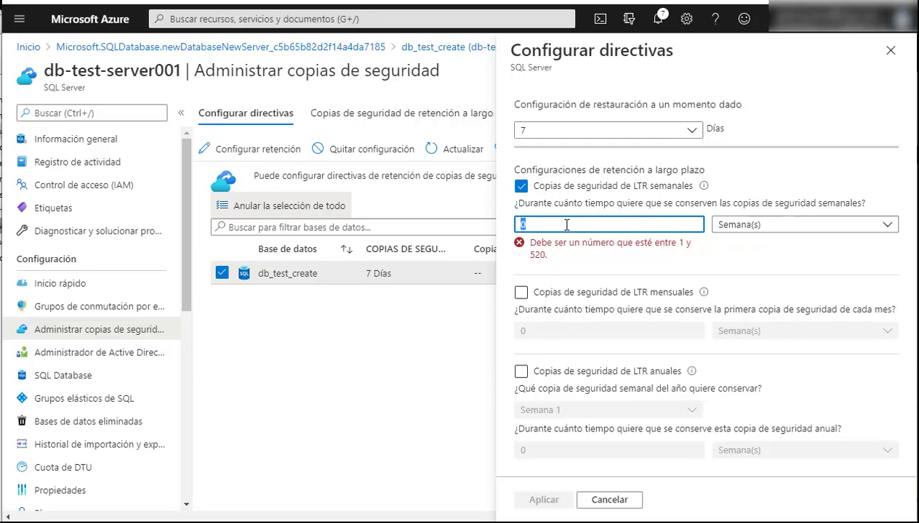
{"action": "type", "text": "4"}
{"action": "left_click", "coordinate": [730, 251]}
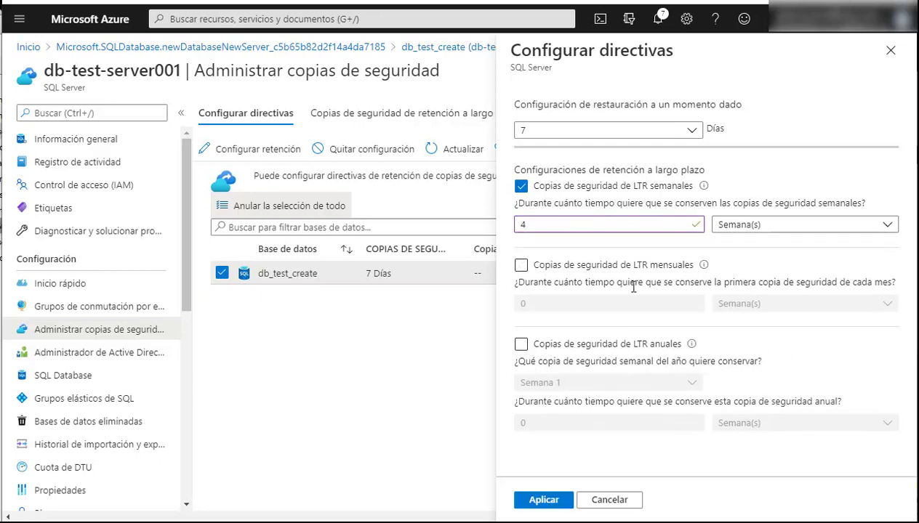
Enable monthly long-term backup retention of 1 month and apply the policy
{"action": "left_click", "coordinate": [520, 265]}
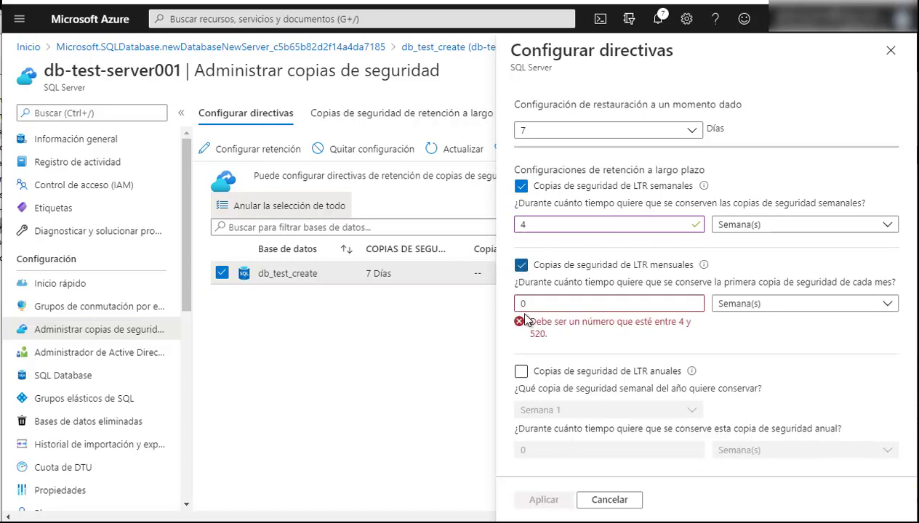
{"action": "double_click", "coordinate": [543, 305]}
{"action": "type", "text": "1"}
{"action": "left_click", "coordinate": [773, 305]}
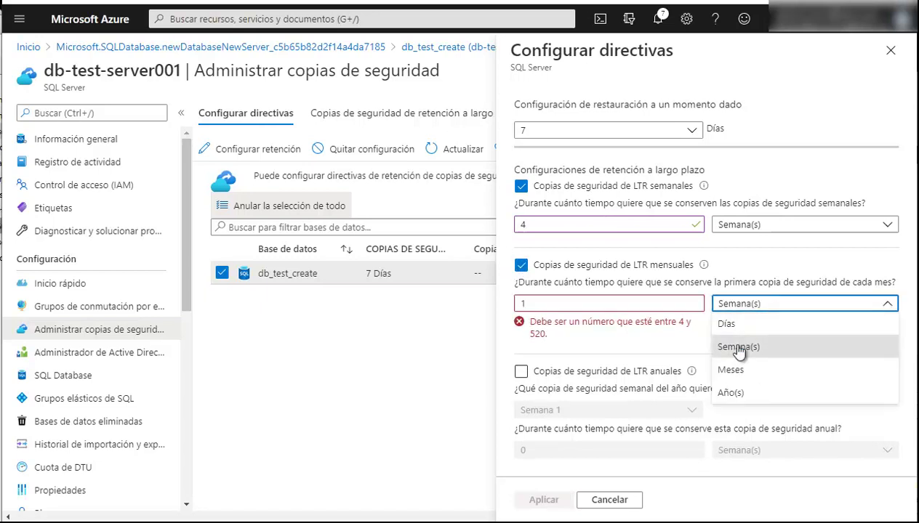
{"action": "left_click", "coordinate": [732, 371]}
{"action": "left_click", "coordinate": [521, 265]}
{"action": "key", "text": "space"}
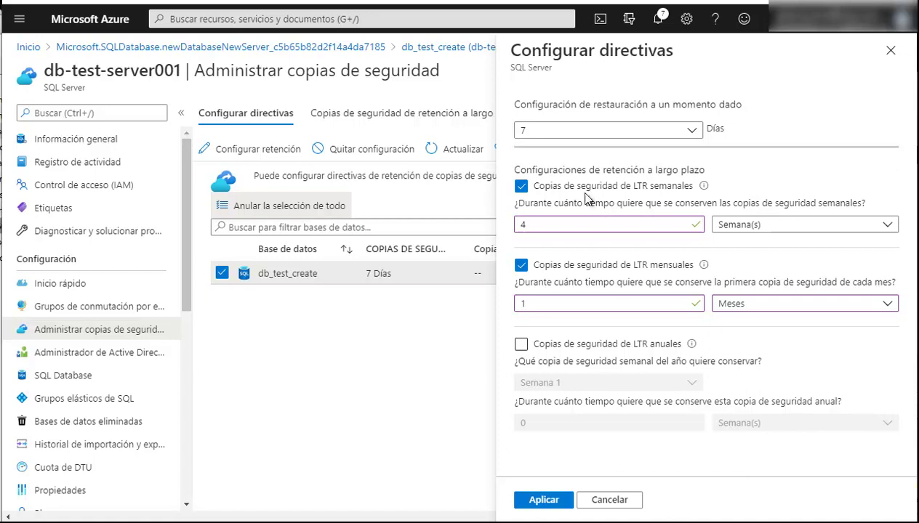
{"action": "left_click", "coordinate": [539, 500]}
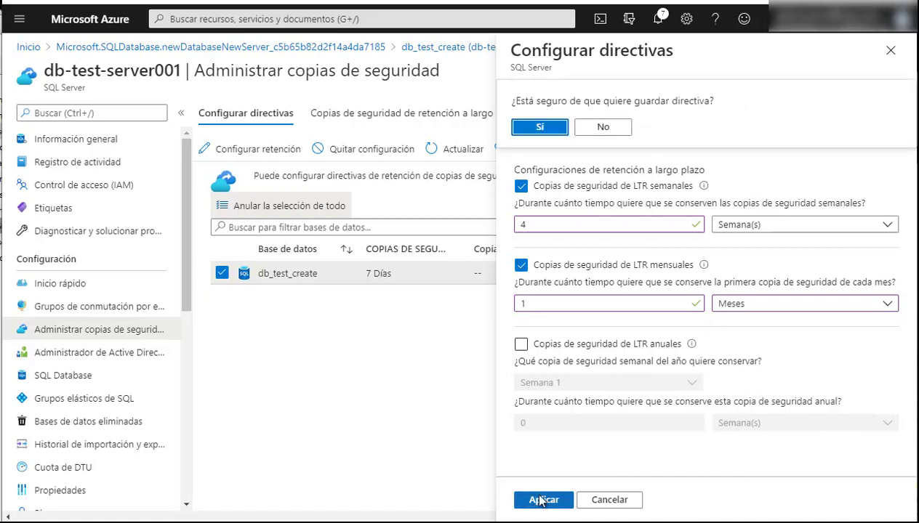
Confirm saving the retention policy and recheck the db_test_create row
{"action": "left_click", "coordinate": [541, 127]}
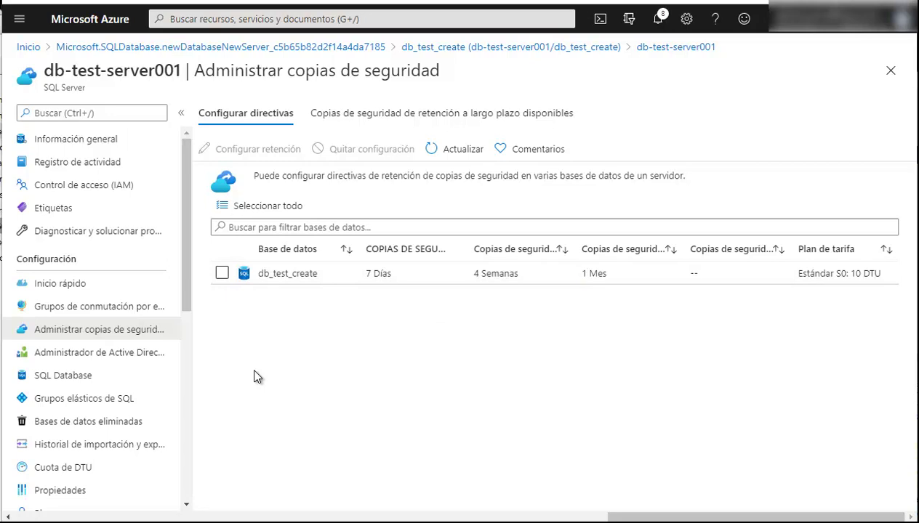
{"action": "left_click", "coordinate": [281, 272]}
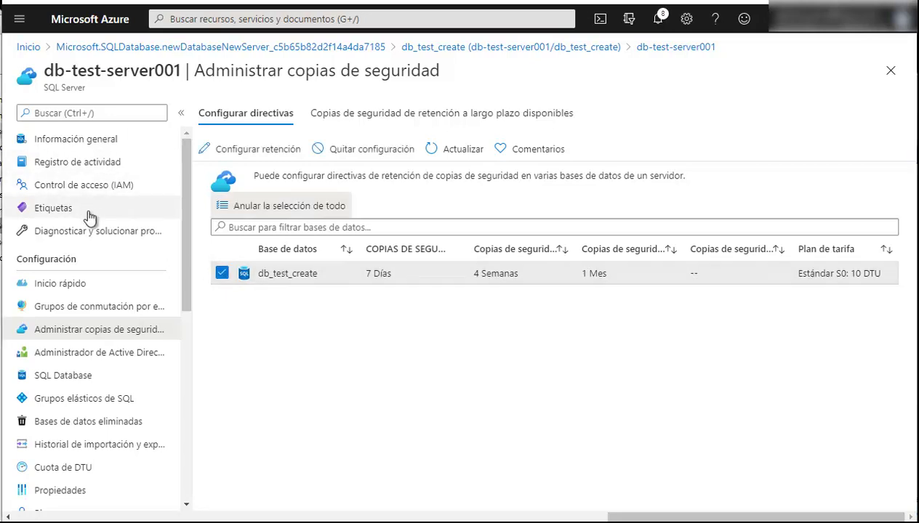
Start a copy of db_test_create named db_test_create_back001temp
{"action": "left_click", "coordinate": [467, 50]}
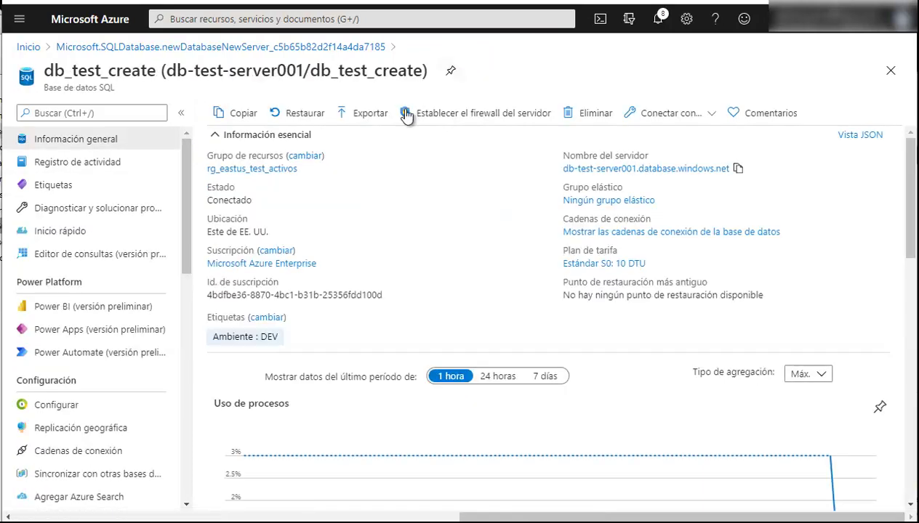
{"action": "left_click", "coordinate": [247, 121]}
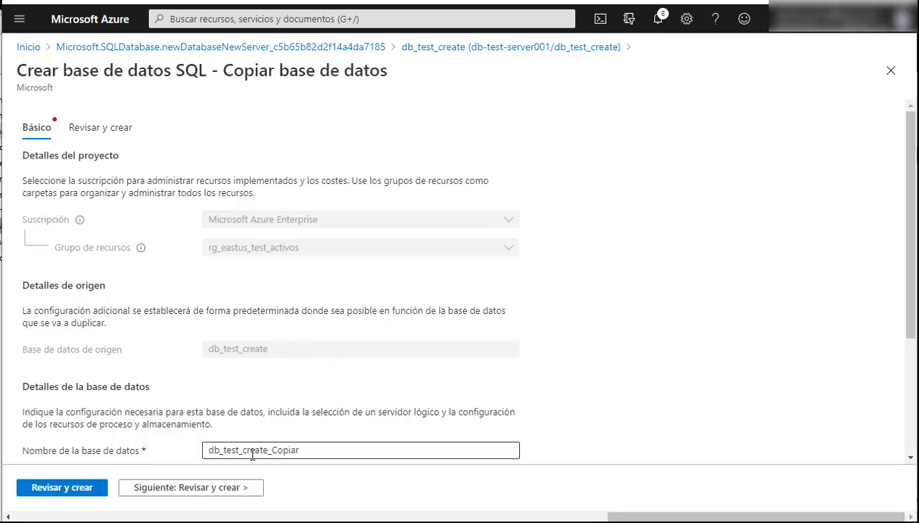
{"action": "scroll", "coordinate": [338, 370], "scroll_direction": "down", "scroll_amount": 1}
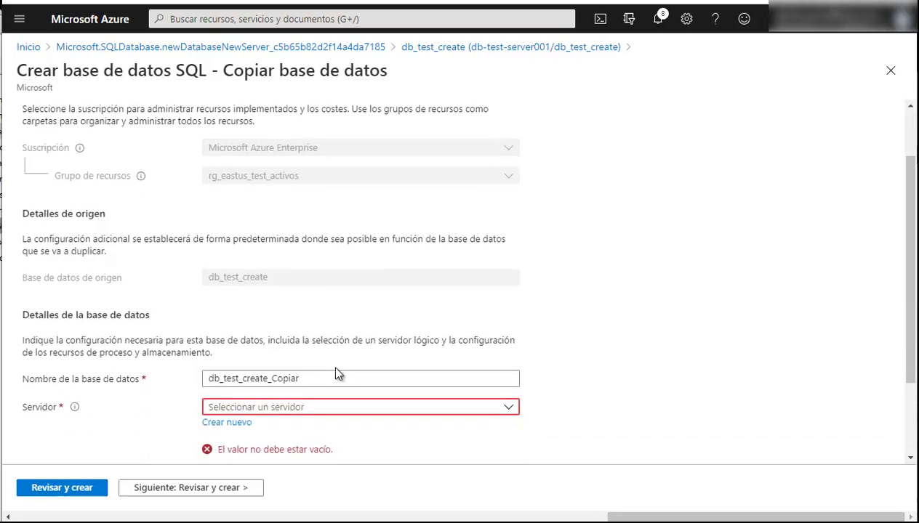
{"action": "left_click_drag", "start_coordinate": [274, 379], "coordinate": [354, 381]}
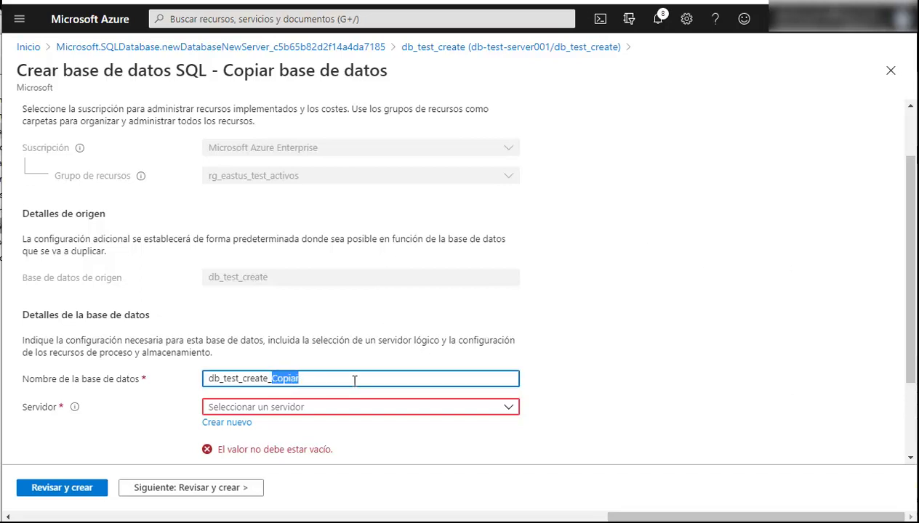
{"action": "type", "text": "back001"}
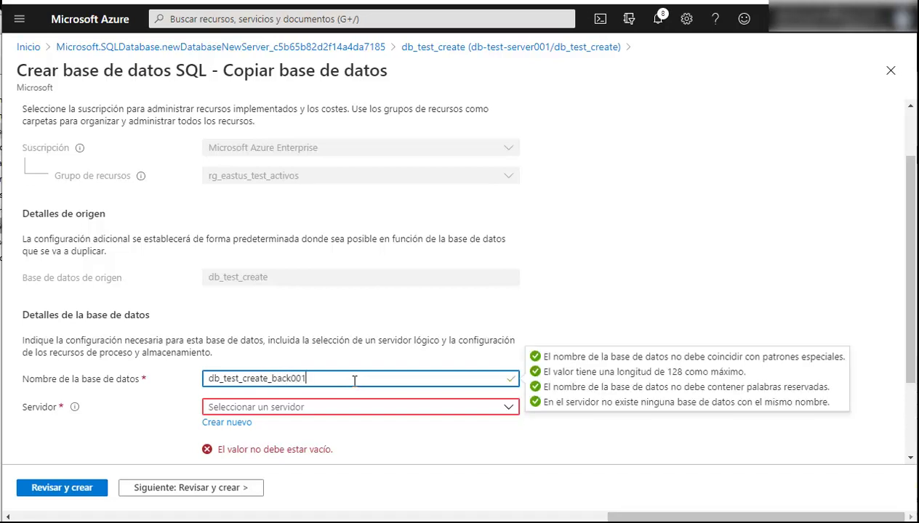
{"action": "type", "text": "temp"}
Choose db-test-server001 as the copy's server and proceed to the review summary
{"action": "left_click", "coordinate": [298, 407]}
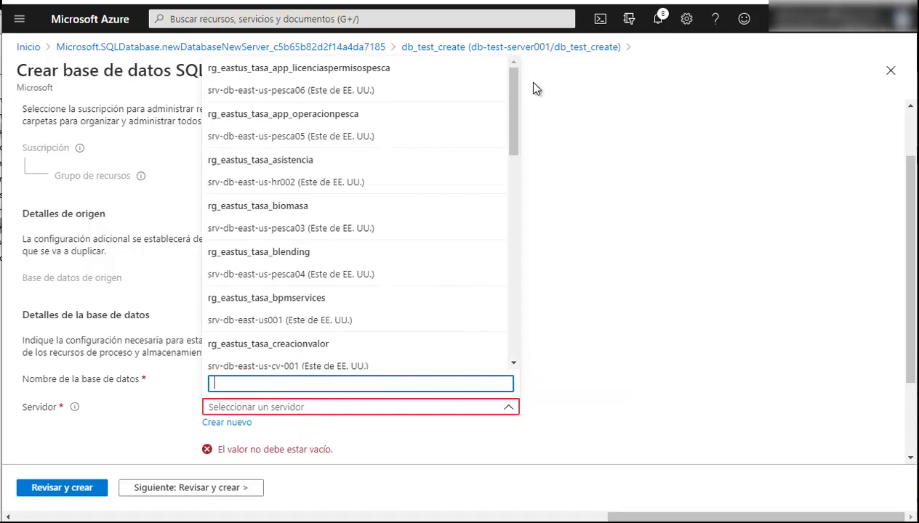
{"action": "left_click_drag", "start_coordinate": [525, 117], "coordinate": [609, 317]}
{"action": "left_click", "coordinate": [560, 428]}
{"action": "scroll", "coordinate": [560, 428], "scroll_direction": "down", "scroll_amount": 2}
{"action": "left_click", "coordinate": [390, 307]}
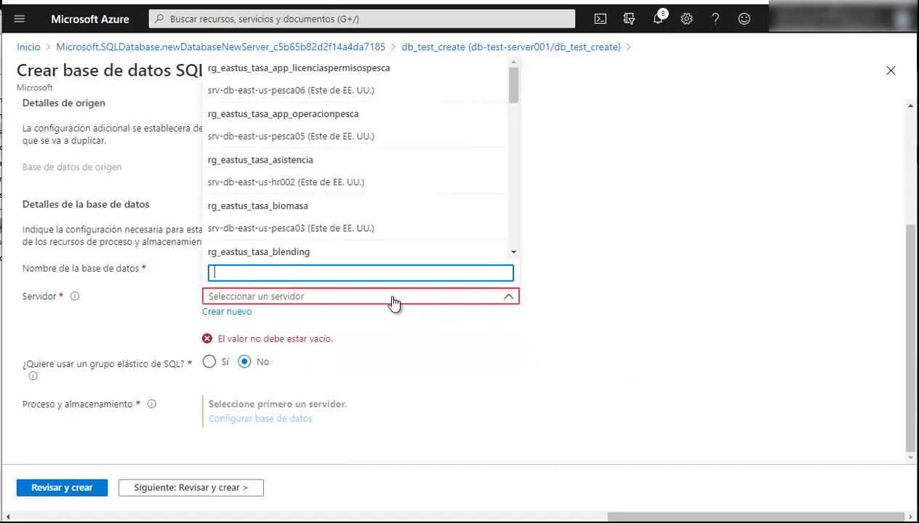
{"action": "scroll", "coordinate": [417, 245], "scroll_direction": "down", "scroll_amount": 3}
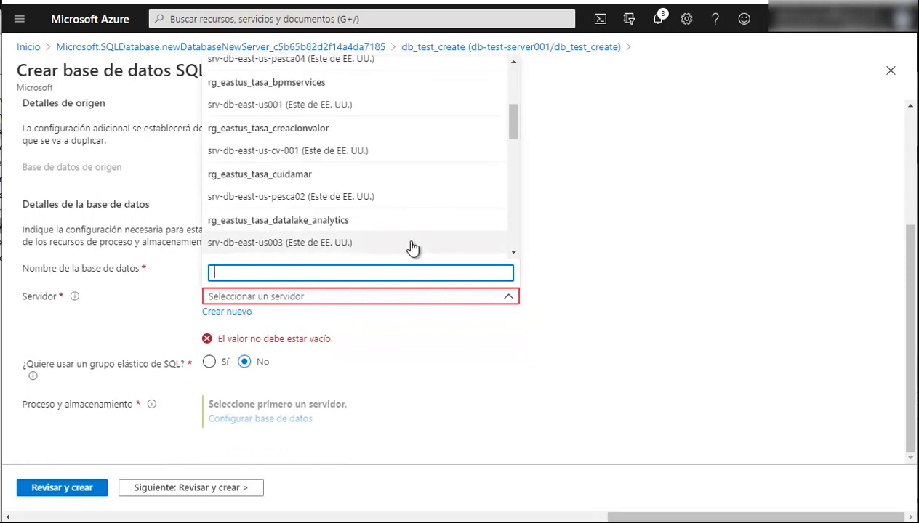
{"action": "type", "text": "test"}
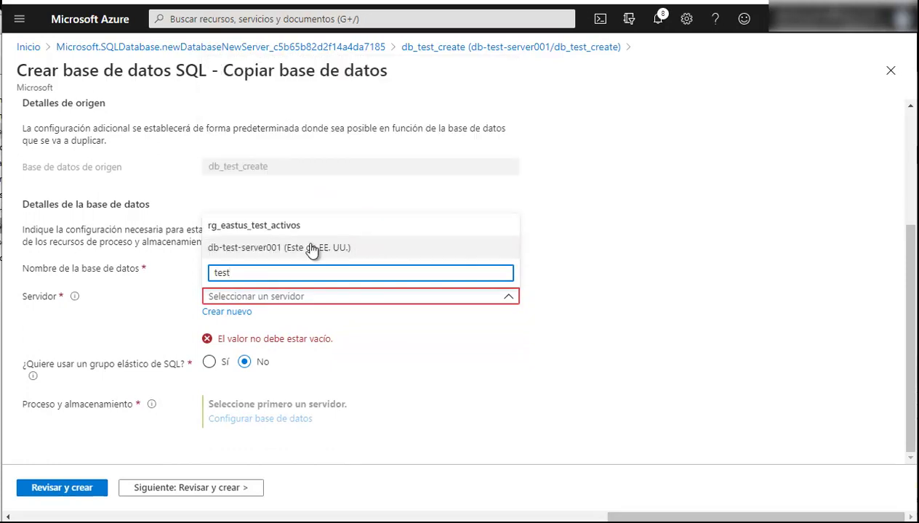
{"action": "left_click", "coordinate": [311, 249]}
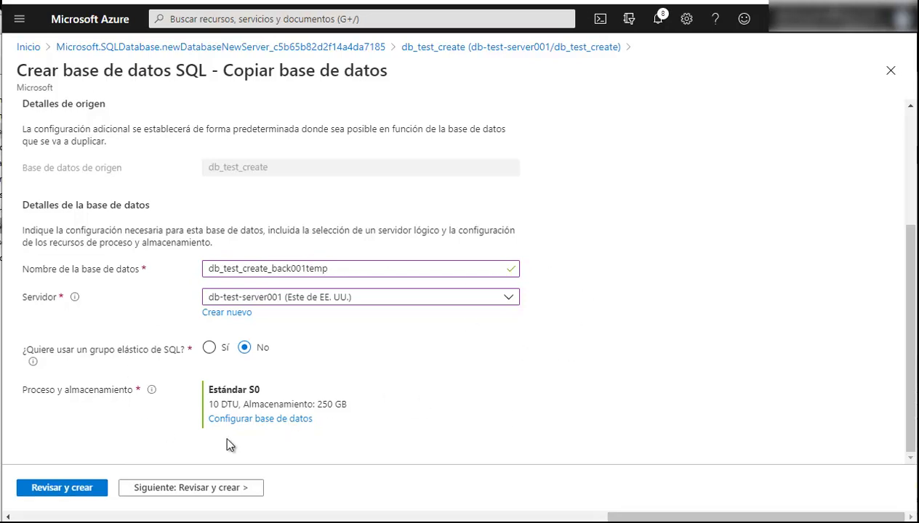
{"action": "left_click", "coordinate": [154, 489]}
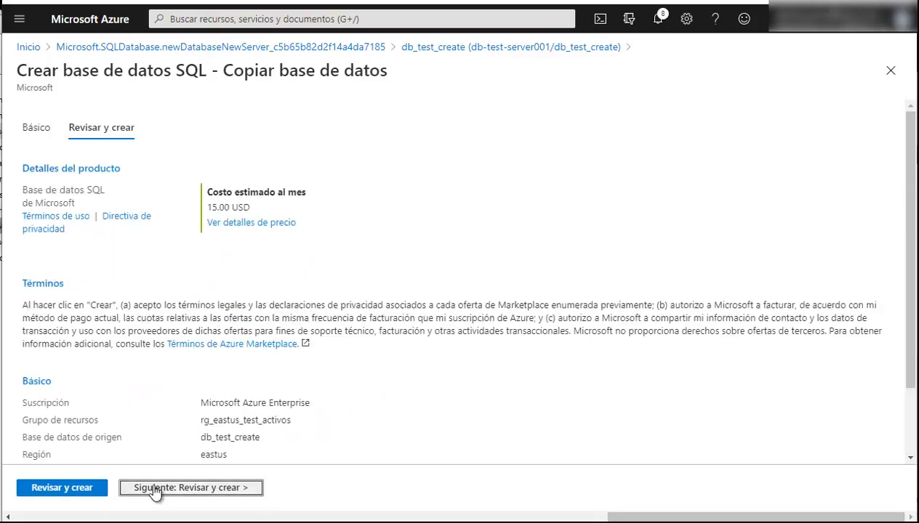
Create the db_test_create_back001temp copy on db-test-server001 at Estándar S0: 10 DTU, 250 GB
{"action": "scroll", "coordinate": [346, 247], "scroll_direction": "down", "scroll_amount": 2}
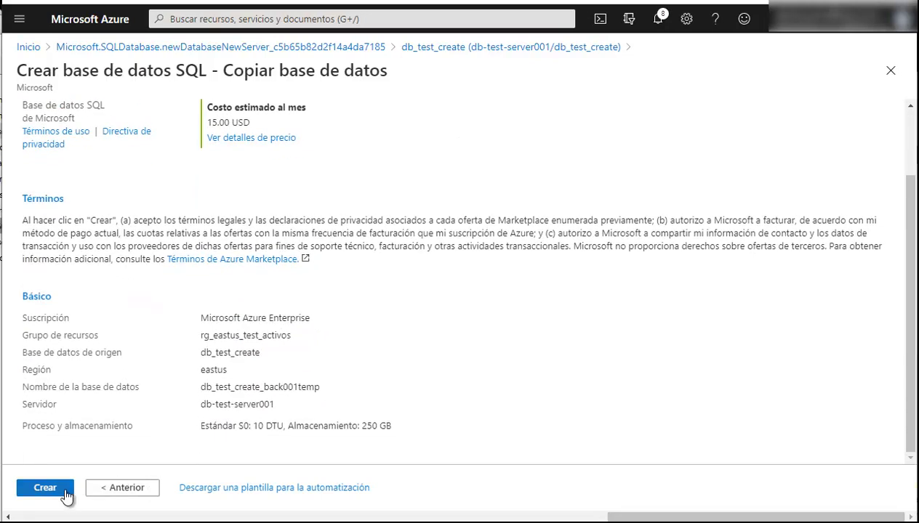
{"action": "left_click", "coordinate": [62, 488]}
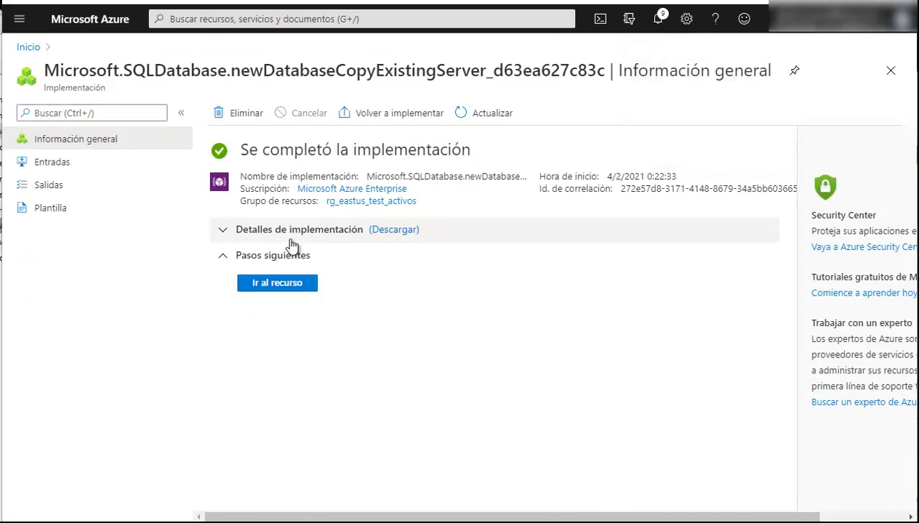
Check that the copy appears in a refreshed rg_eastus_test_activos, then open the original db_test_create
{"action": "left_click", "coordinate": [277, 284]}
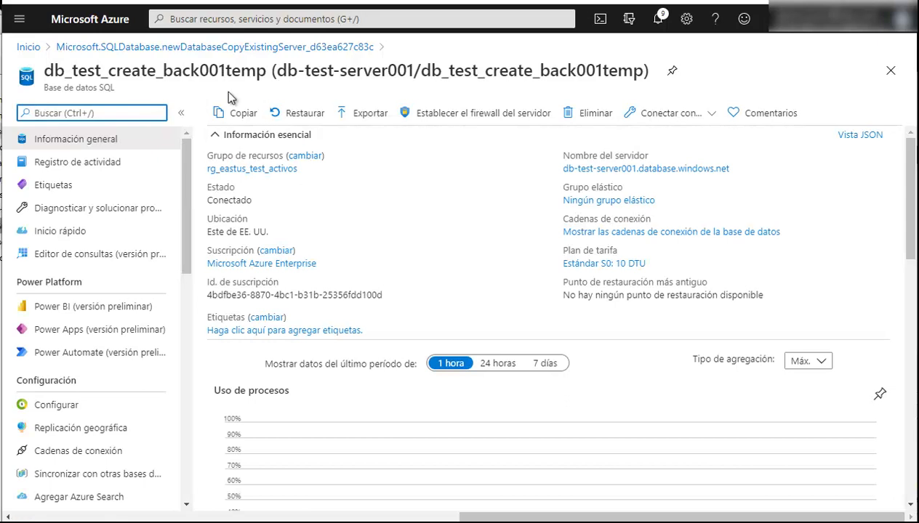
{"action": "left_click", "coordinate": [248, 168]}
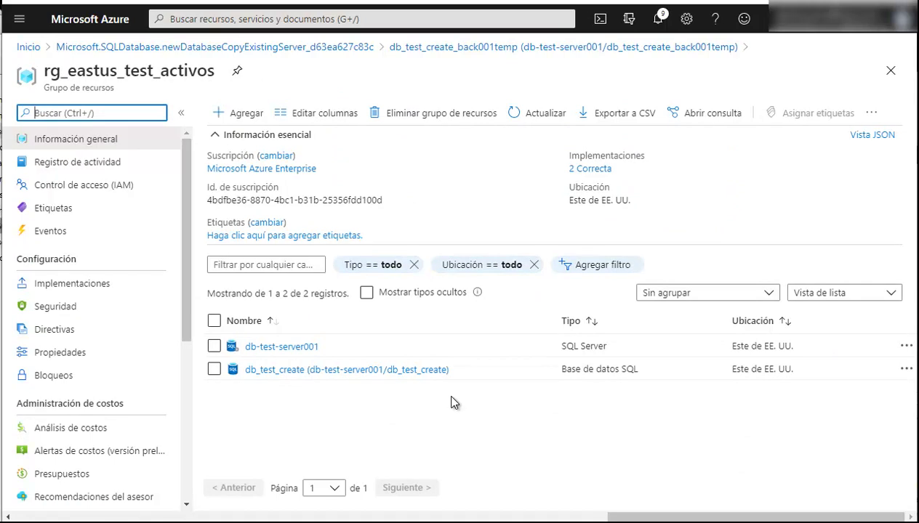
{"action": "left_click", "coordinate": [551, 116]}
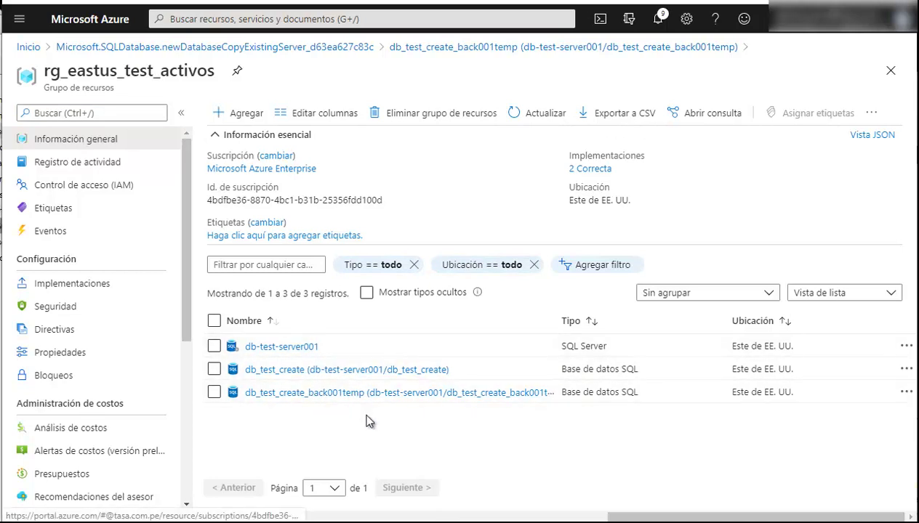
{"action": "left_click", "coordinate": [315, 371]}
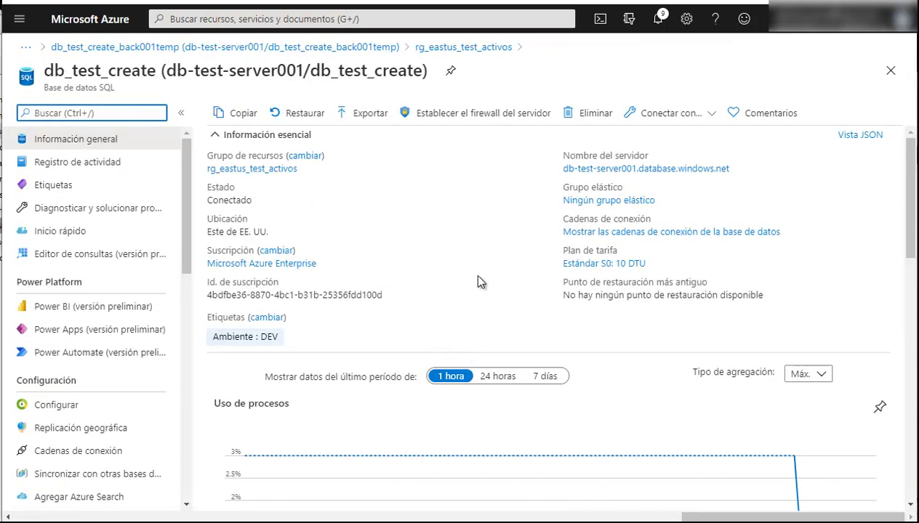
Open the Restaurar form for db_test_create and look through its options
{"action": "left_click", "coordinate": [298, 114]}
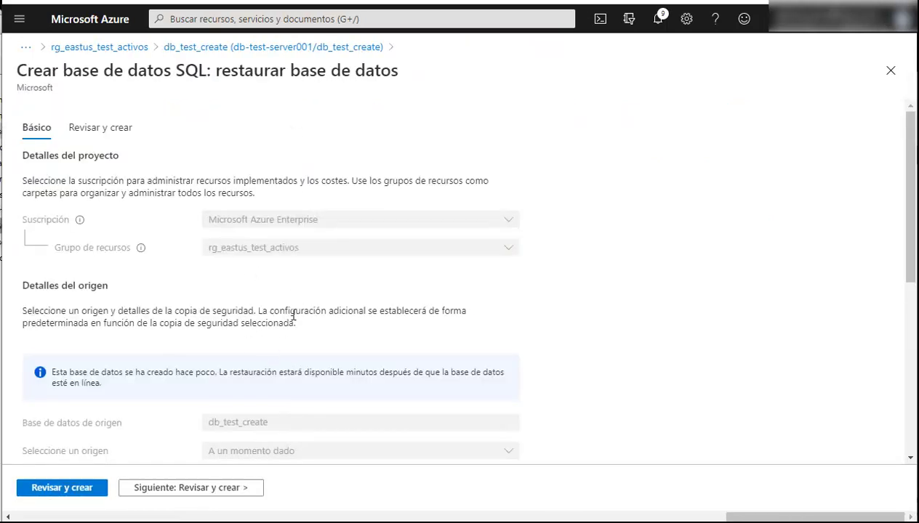
{"action": "scroll", "coordinate": [293, 313], "scroll_direction": "down", "scroll_amount": 2}
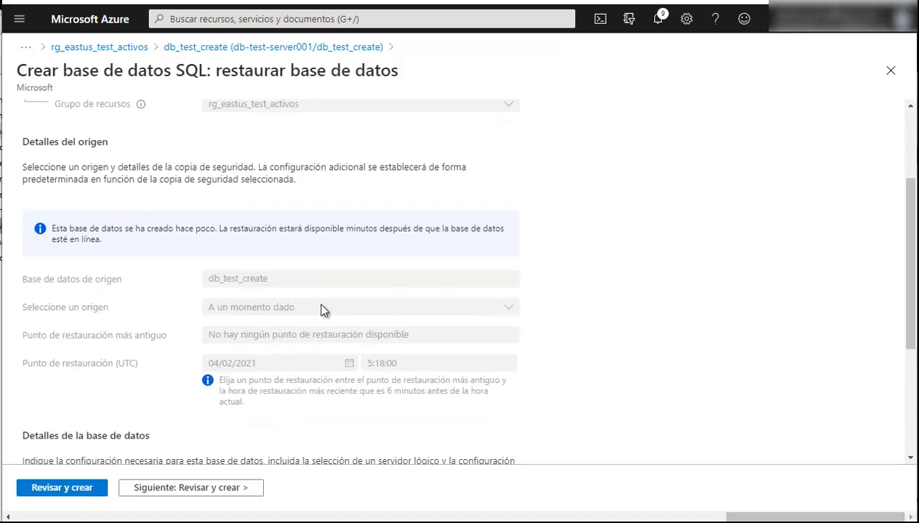
{"action": "scroll", "coordinate": [390, 300], "scroll_direction": "up", "scroll_amount": 2}
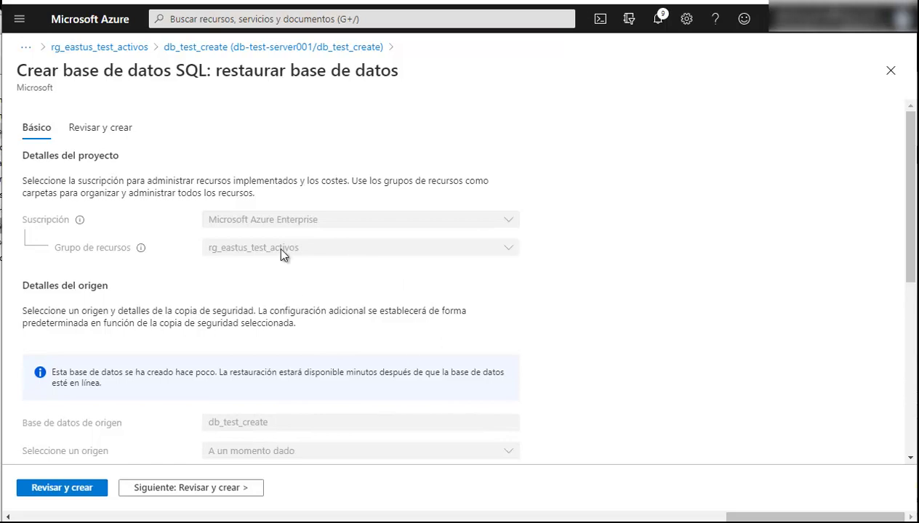
{"action": "scroll", "coordinate": [171, 169], "scroll_direction": "down", "scroll_amount": 3}
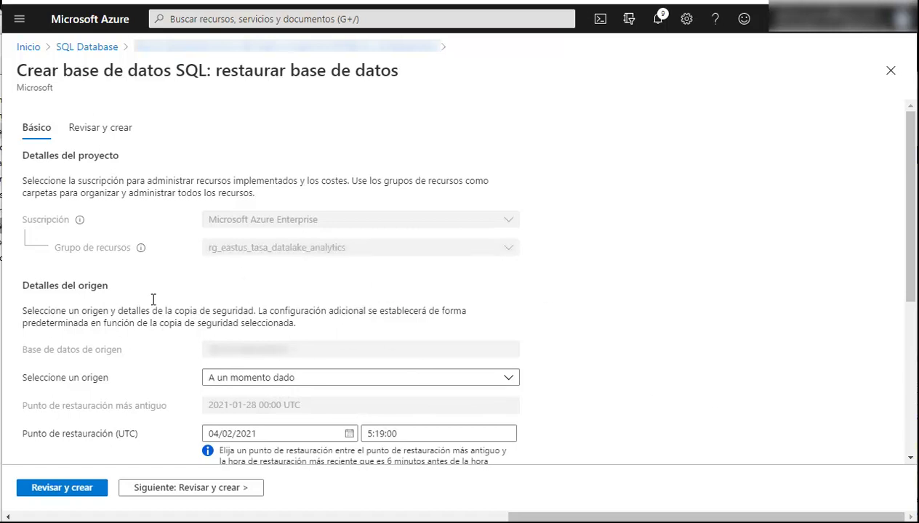
Keep 'A un momento dado' as the source and set the restore point to 01/02/2021 5:19:00
{"action": "scroll", "coordinate": [285, 327], "scroll_direction": "down", "scroll_amount": 1}
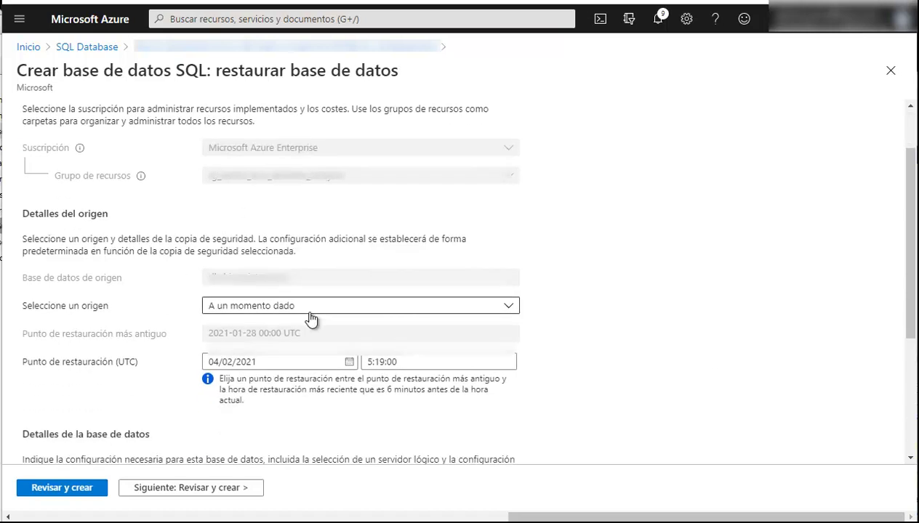
{"action": "left_click", "coordinate": [288, 308]}
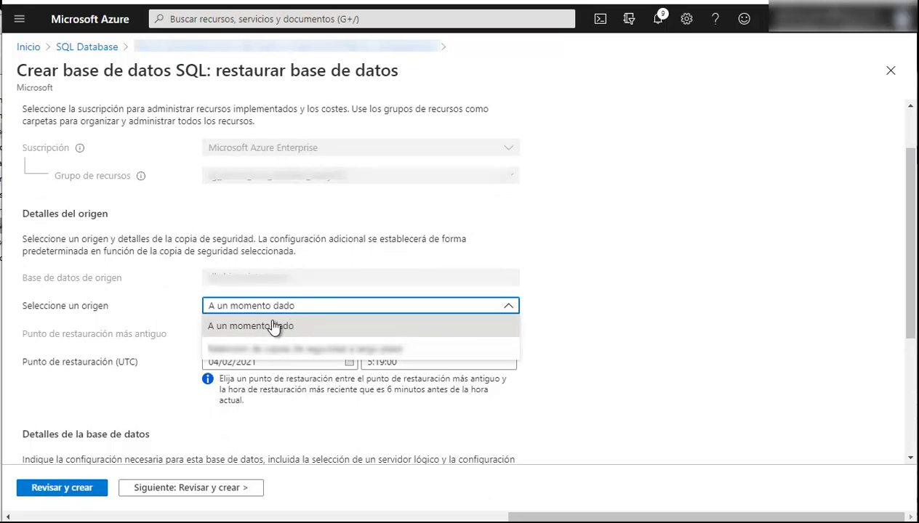
{"action": "left_click", "coordinate": [276, 329]}
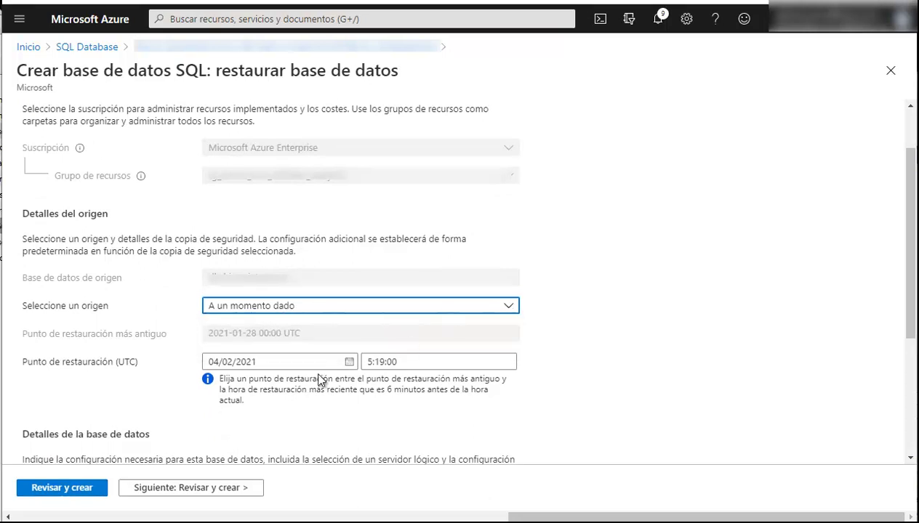
{"action": "left_click", "coordinate": [299, 365]}
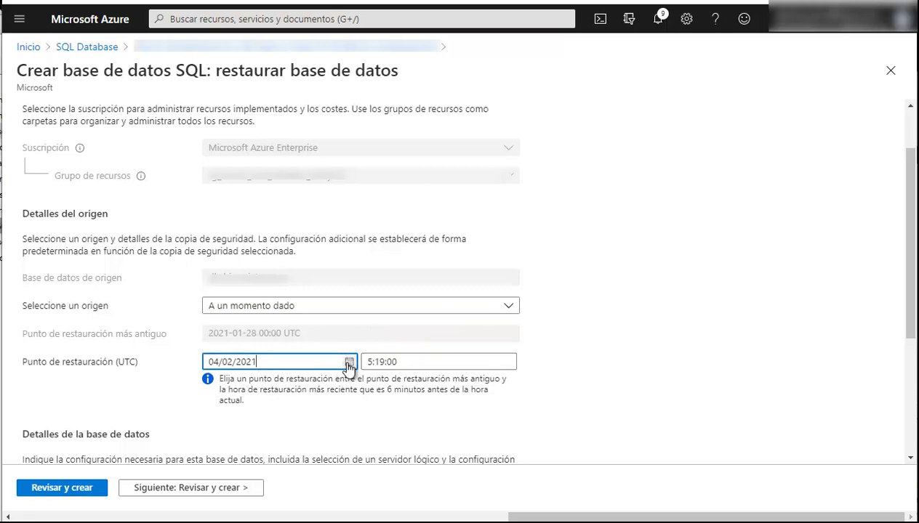
{"action": "left_click", "coordinate": [350, 362]}
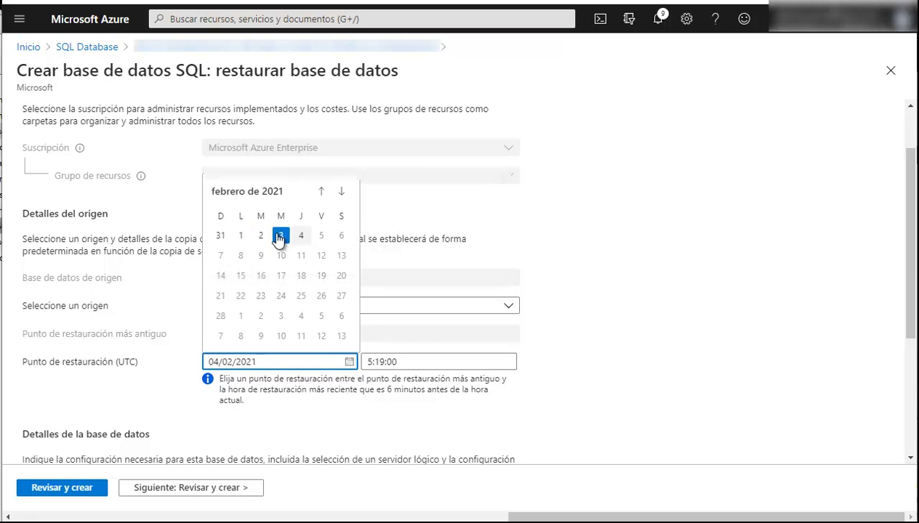
{"action": "left_click", "coordinate": [240, 235]}
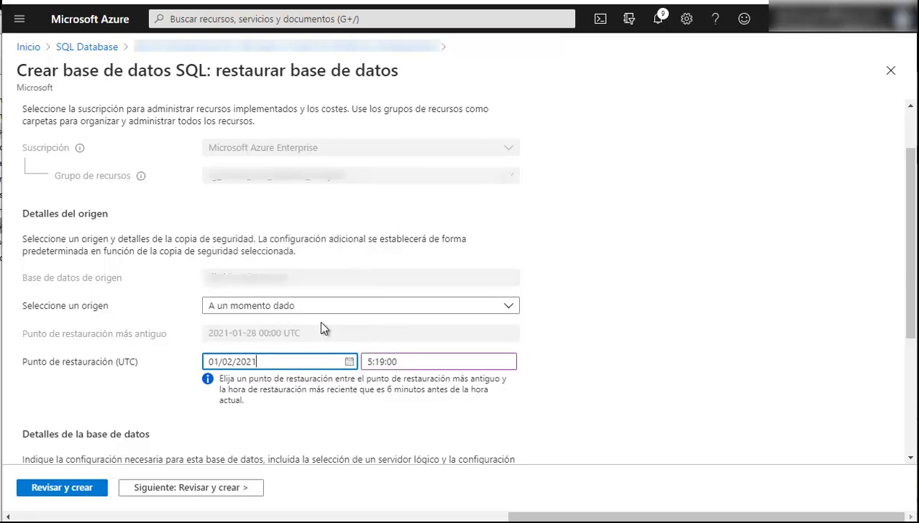
{"action": "left_click", "coordinate": [402, 364]}
Review the proposed database name ending in 2021-02-01T05-19Z
{"action": "scroll", "coordinate": [385, 356], "scroll_direction": "down", "scroll_amount": 1}
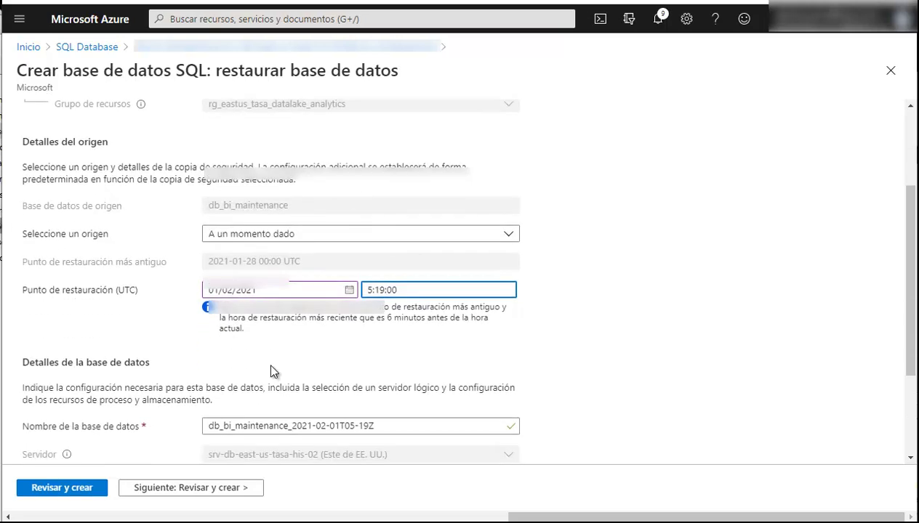
{"action": "scroll", "coordinate": [267, 361], "scroll_direction": "down", "scroll_amount": 2}
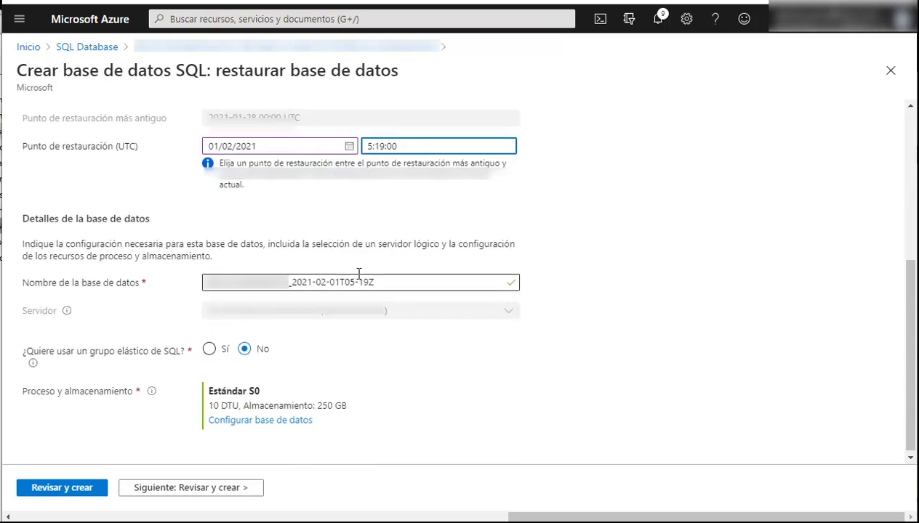
{"action": "left_click_drag", "start_coordinate": [379, 290], "coordinate": [166, 287]}
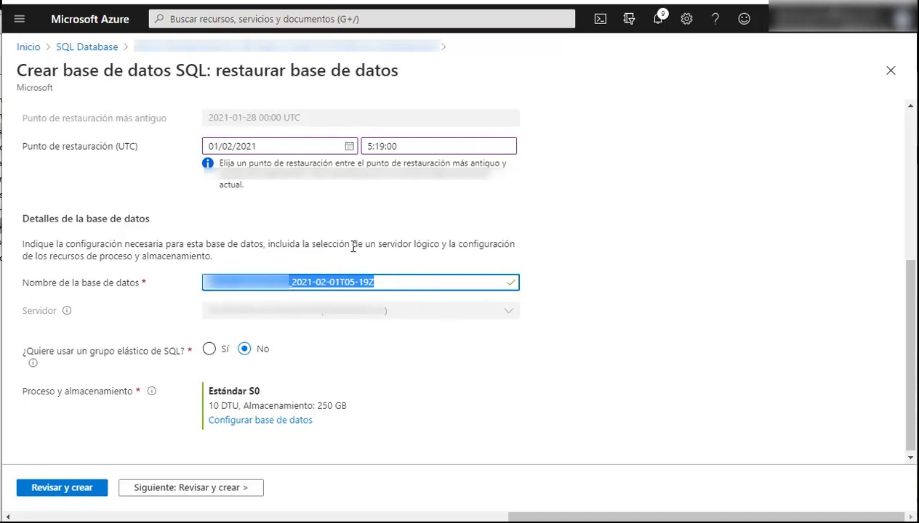
{"action": "left_click", "coordinate": [208, 239]}
{"action": "scroll", "coordinate": [543, 285], "scroll_direction": "up", "scroll_amount": 3}
{"action": "left_click", "coordinate": [279, 311]}
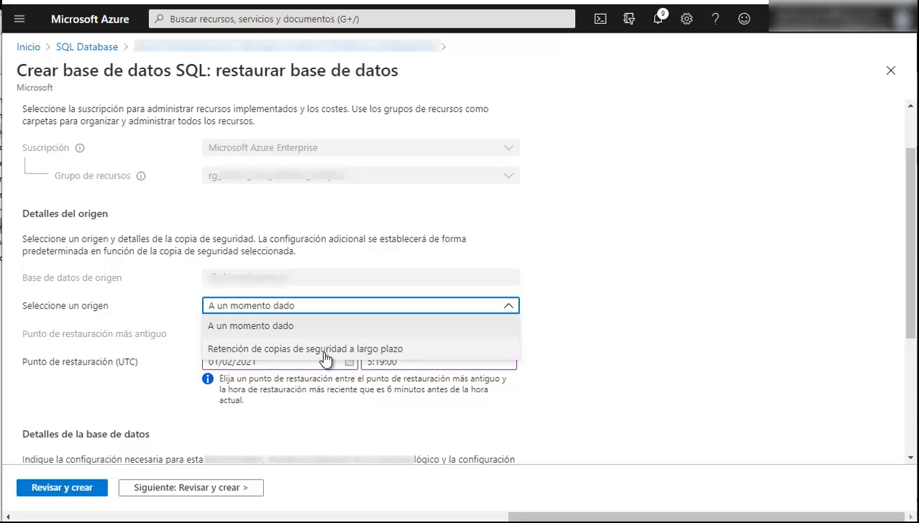
{"action": "left_click", "coordinate": [324, 352]}
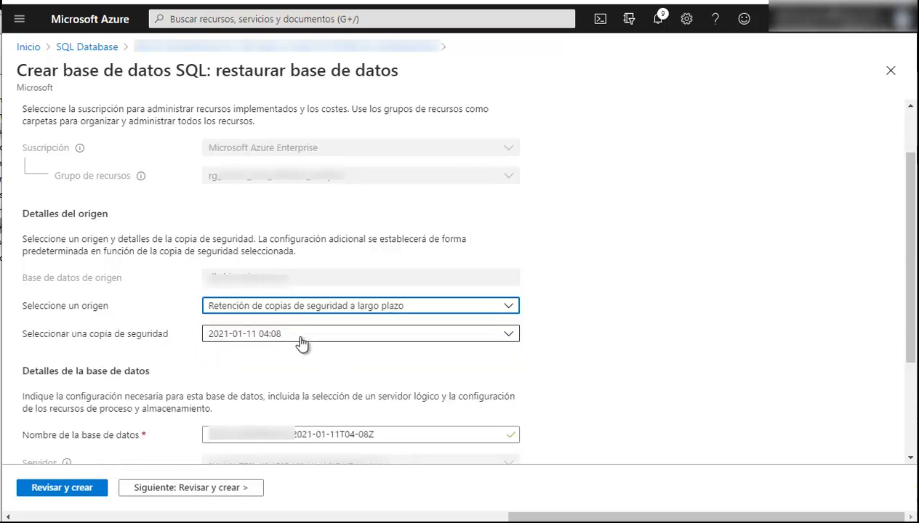
{"action": "left_click", "coordinate": [300, 339]}
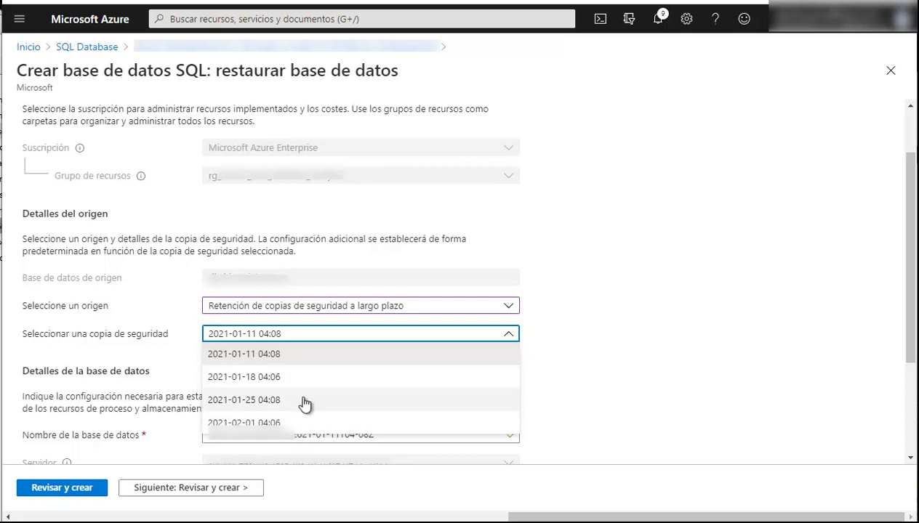
{"action": "left_click", "coordinate": [187, 333]}
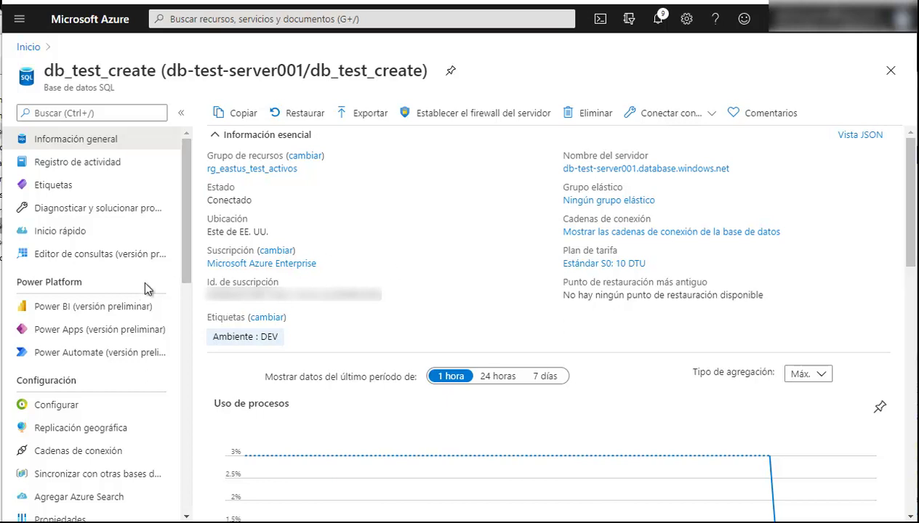
Show db_test_create's connection strings, checking the JDBC, ODBC, PHP and Go versions
{"action": "left_click", "coordinate": [73, 454]}
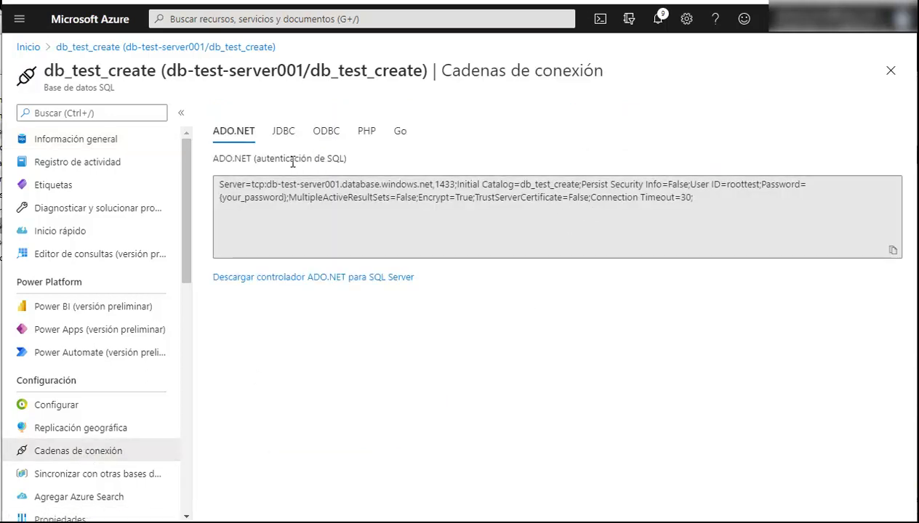
{"action": "left_click", "coordinate": [283, 137]}
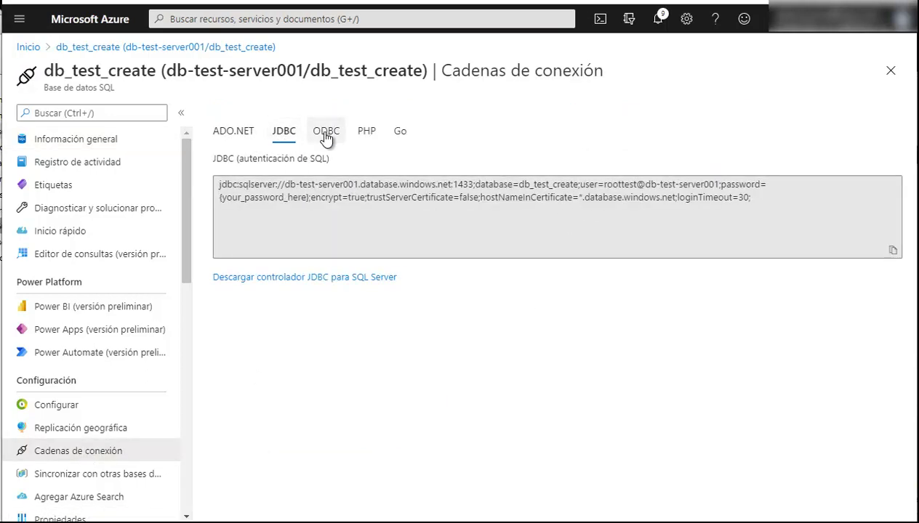
{"action": "left_click", "coordinate": [326, 138]}
{"action": "left_click", "coordinate": [367, 131]}
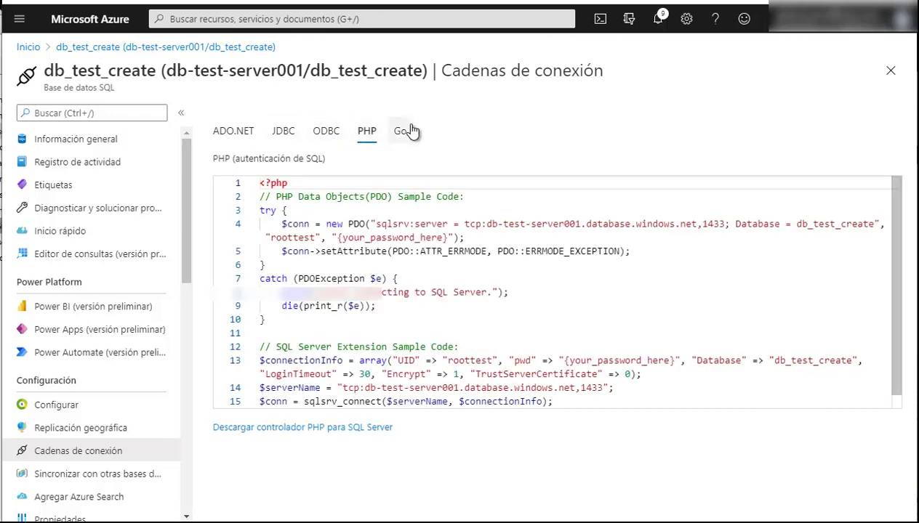
{"action": "left_click", "coordinate": [407, 130]}
Return to the ADO.NET connection string and select it
{"action": "left_click", "coordinate": [244, 138]}
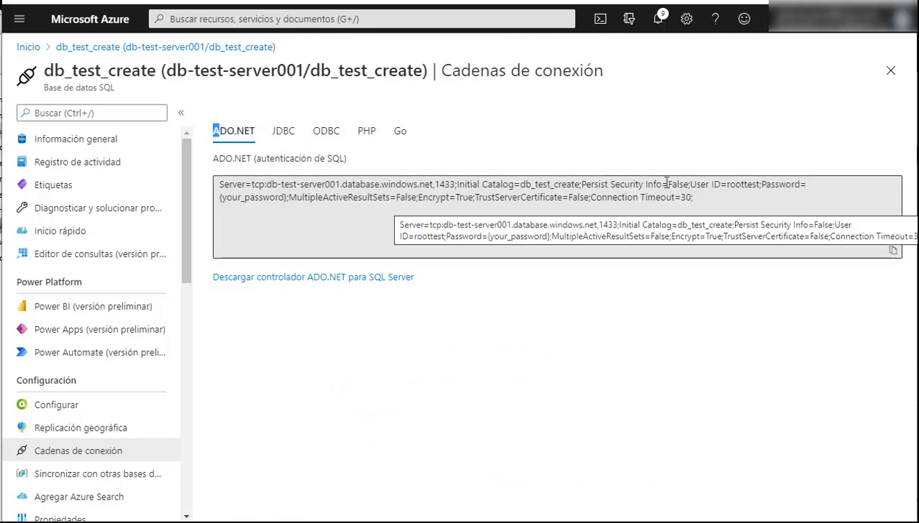
{"action": "left_click", "coordinate": [720, 193]}
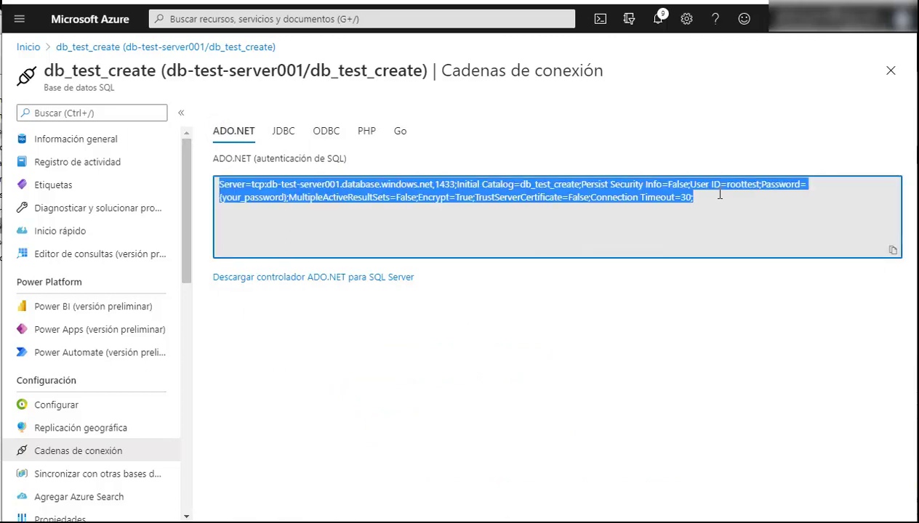
{"action": "left_click", "coordinate": [752, 222]}
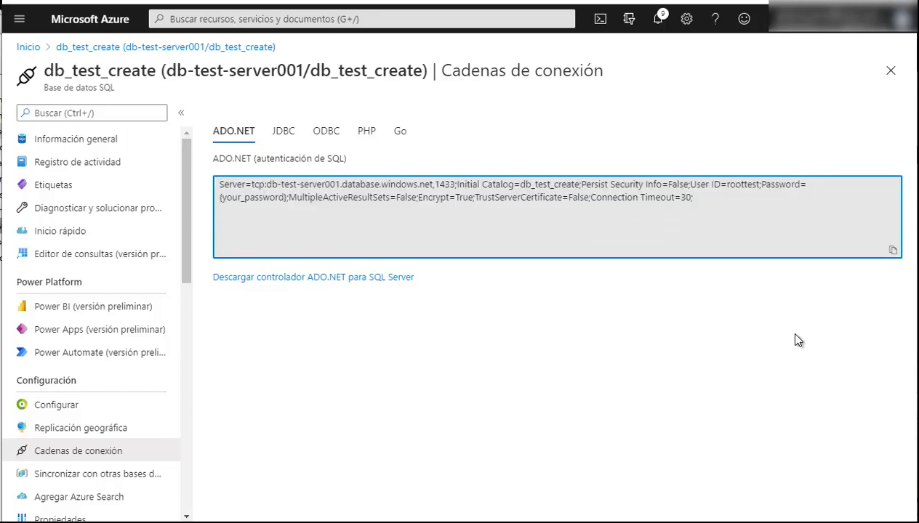
{"action": "left_click", "coordinate": [791, 399]}
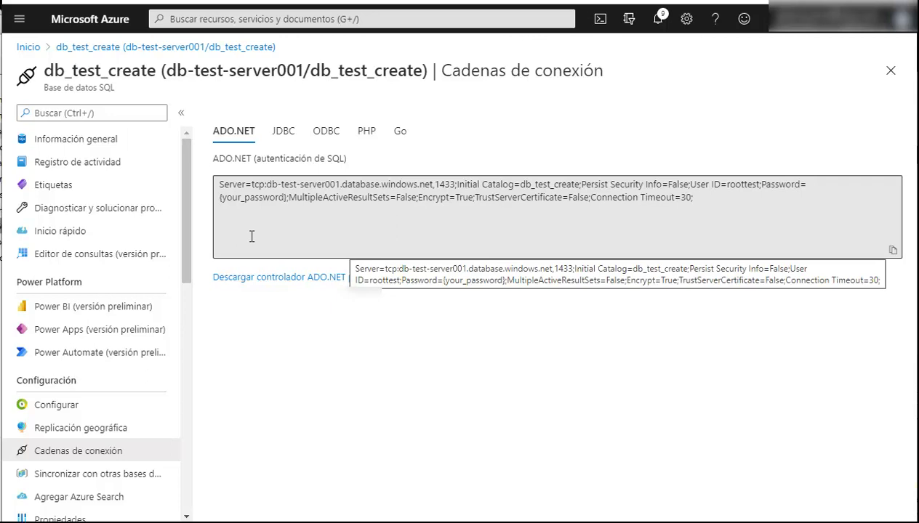
Sign in to db_test_create's query editor with the SQL login password and expand Tablas
{"action": "left_click", "coordinate": [129, 256]}
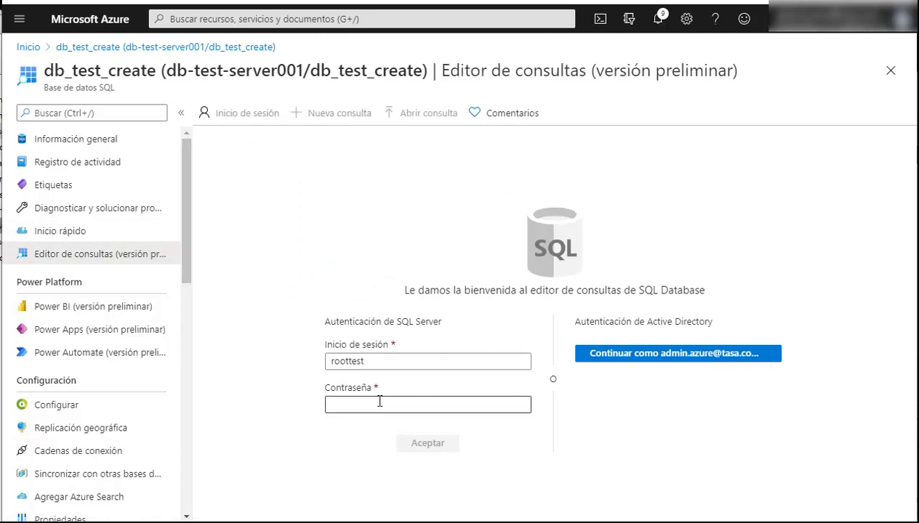
{"action": "left_click", "coordinate": [431, 409]}
{"action": "key", "text": "ctrl+v"}
{"action": "key", "text": "Return"}
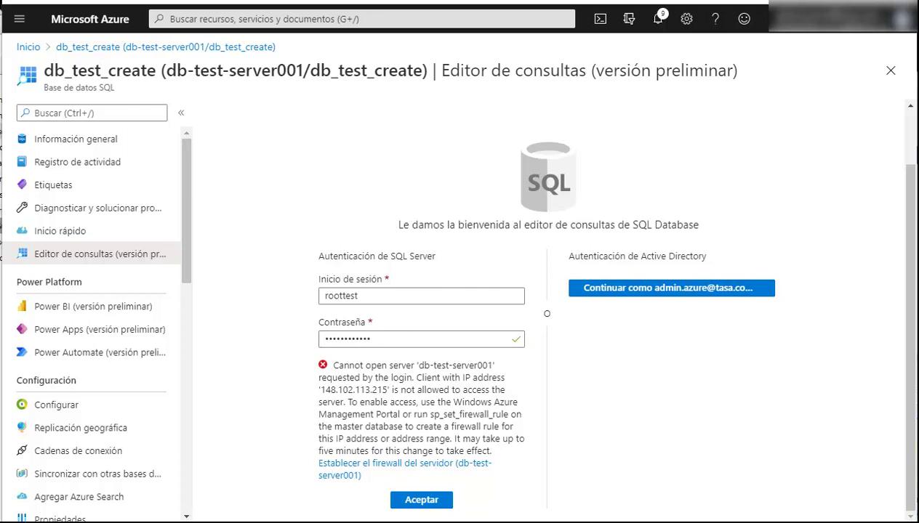
{"action": "key", "text": "Return"}
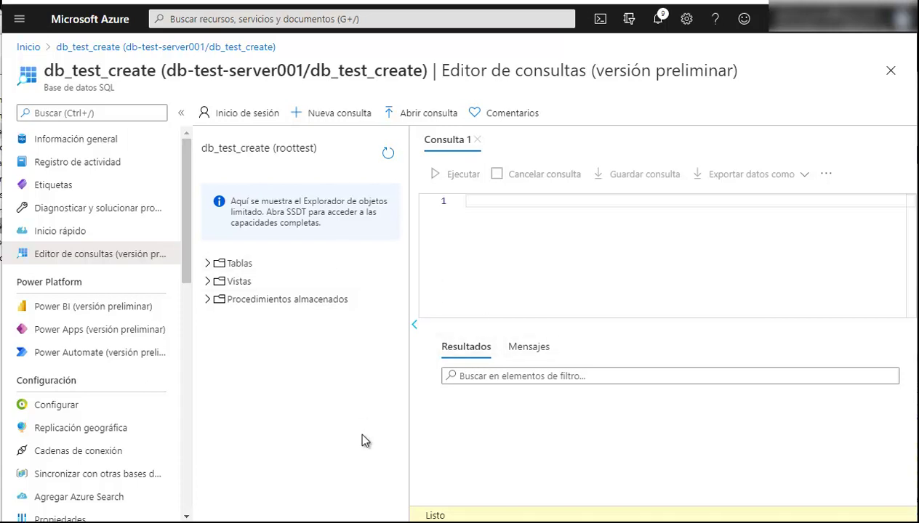
{"action": "left_click", "coordinate": [210, 263]}
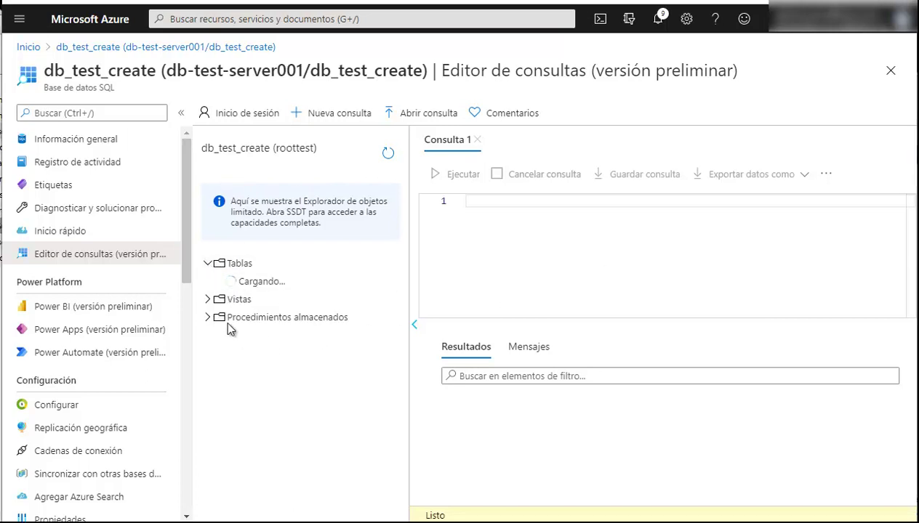